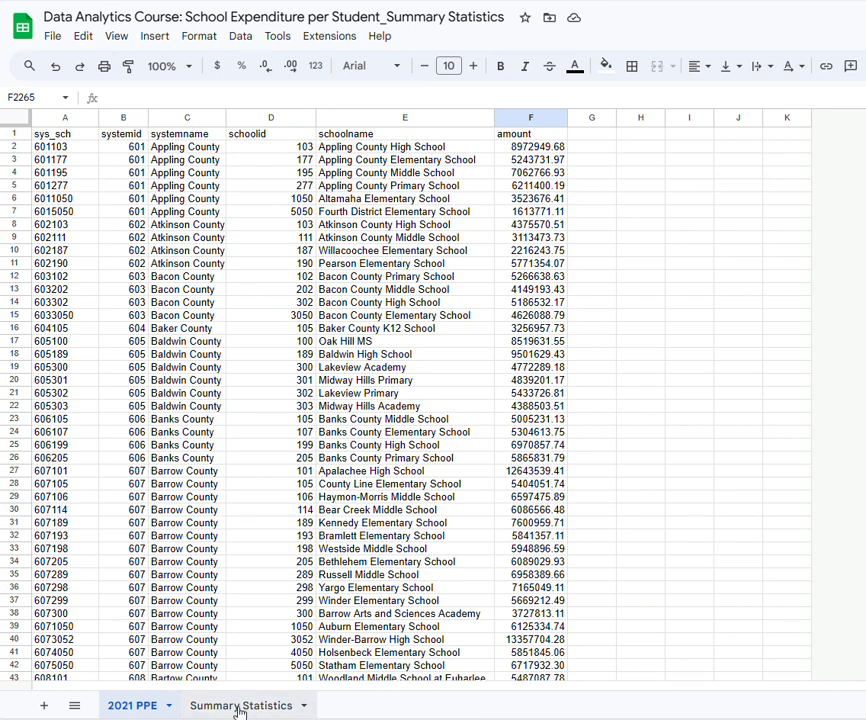
# On the Summary Statistics sheet, enter a COUNT formula for N in D3 covering the whole amount column F of the 2021 PPE sheet.
pyautogui.click(240, 706)
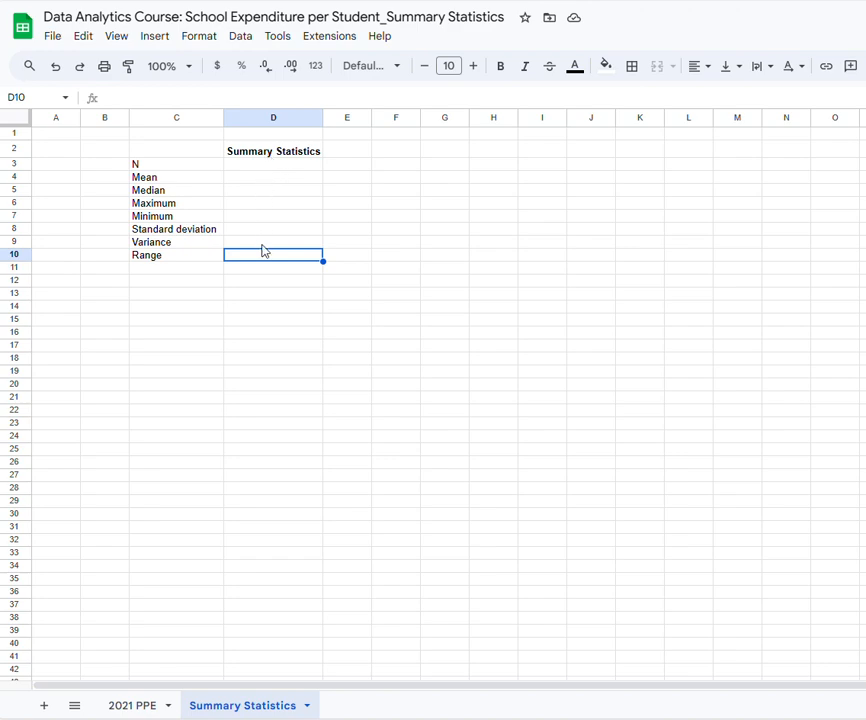
pyautogui.click(248, 170)
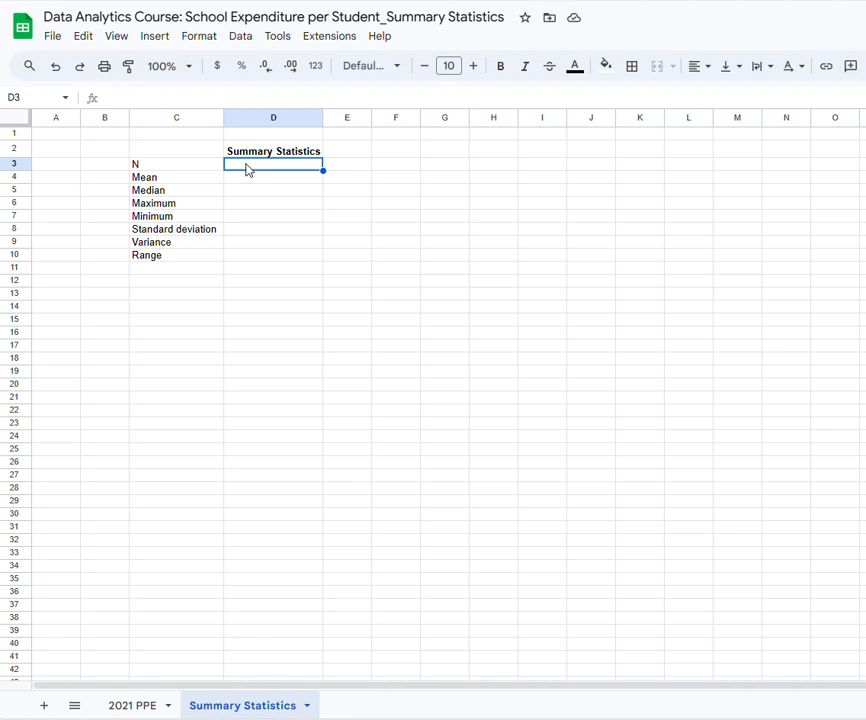
pyautogui.write('=')
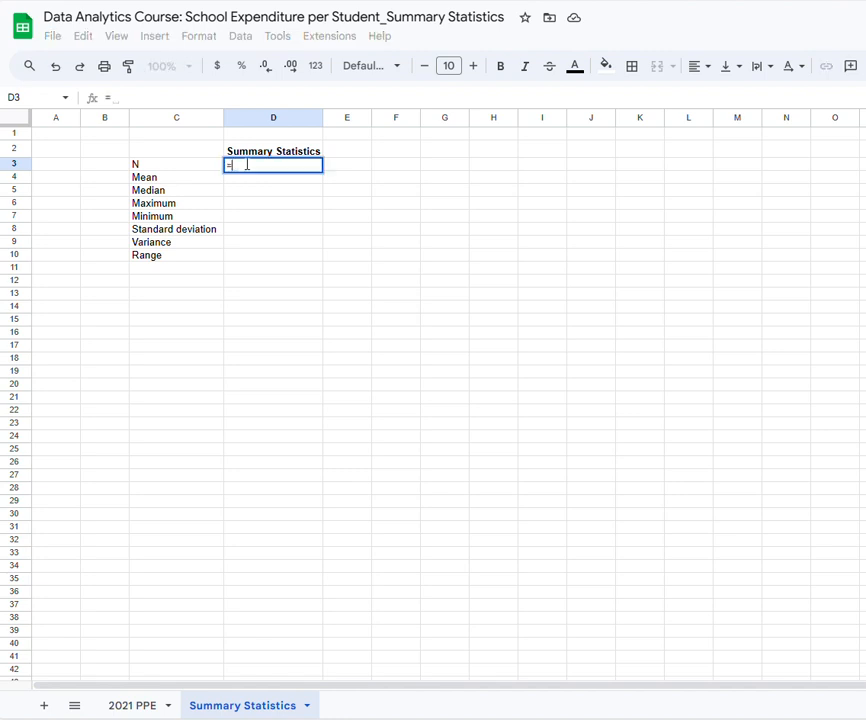
pyautogui.write('coun')
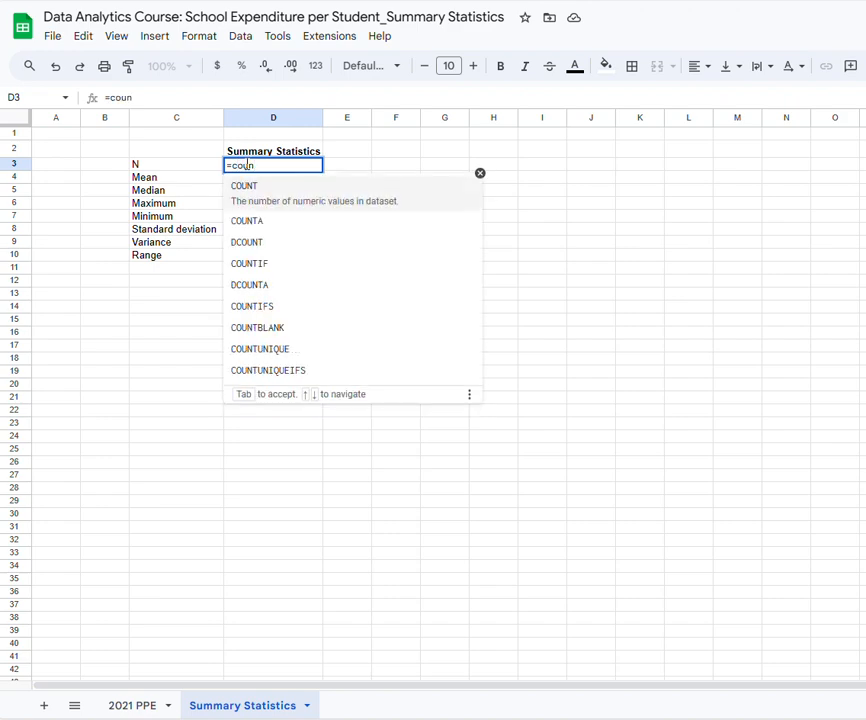
pyautogui.click(255, 196)
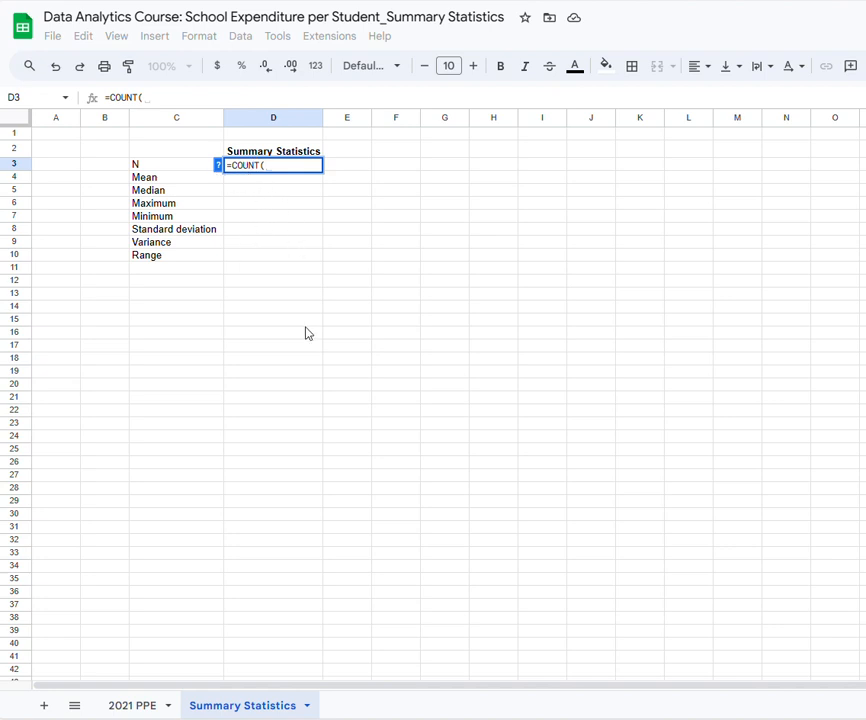
pyautogui.click(148, 707)
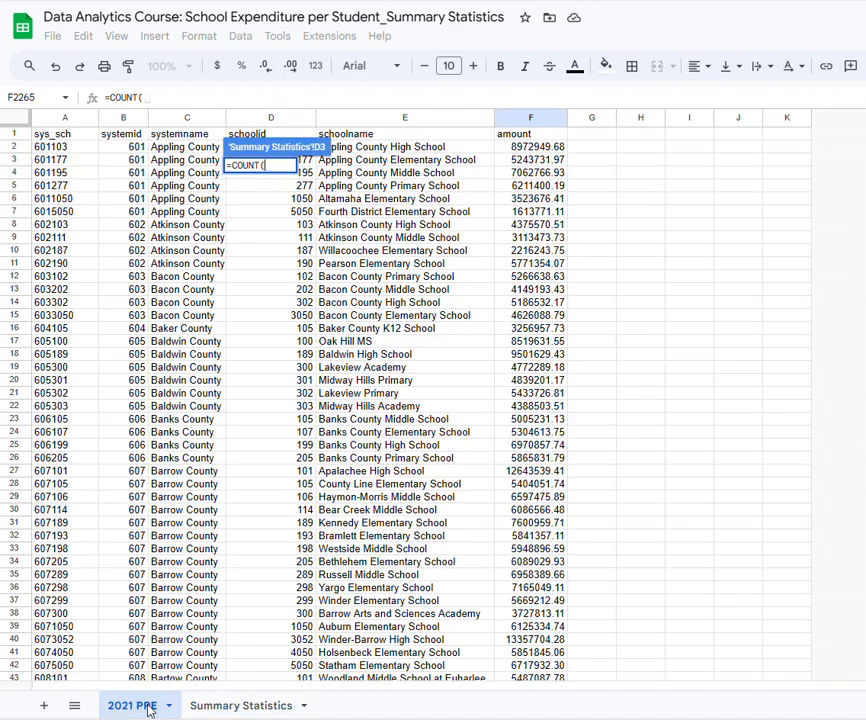
pyautogui.click(517, 120)
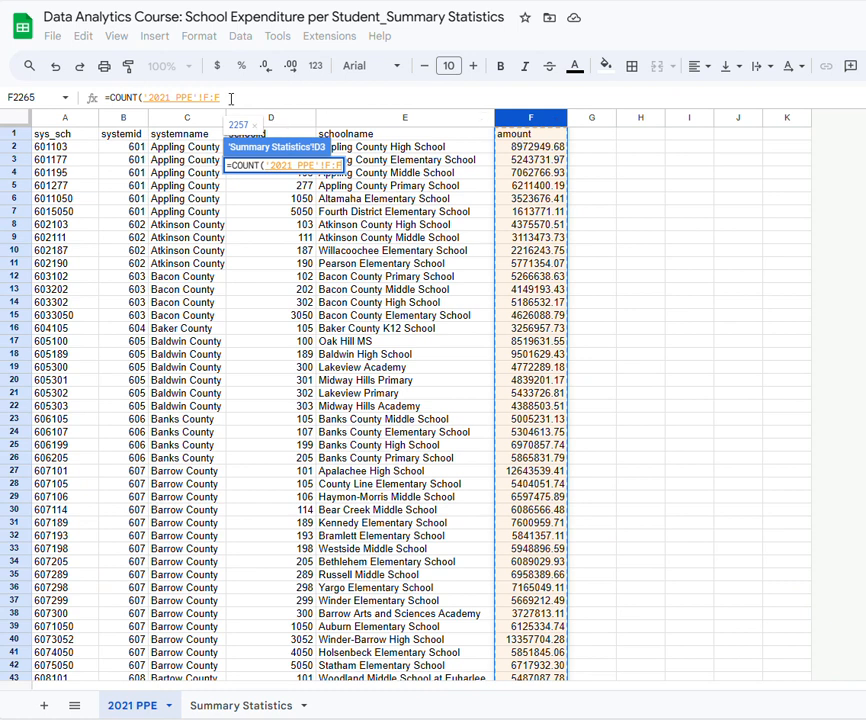
pyautogui.click(230, 98)
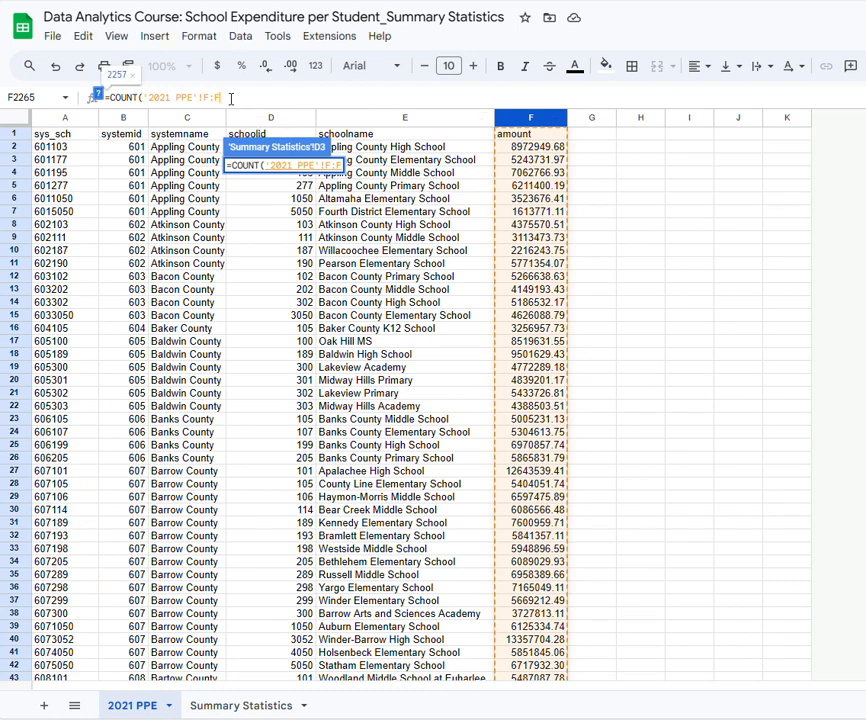
pyautogui.write(')')
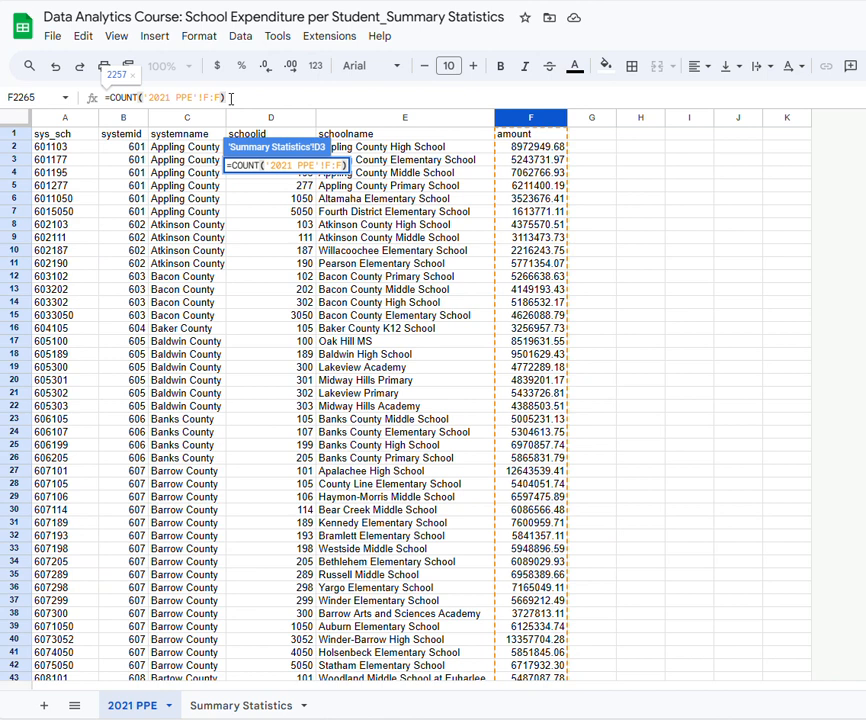
pyautogui.press('Return')
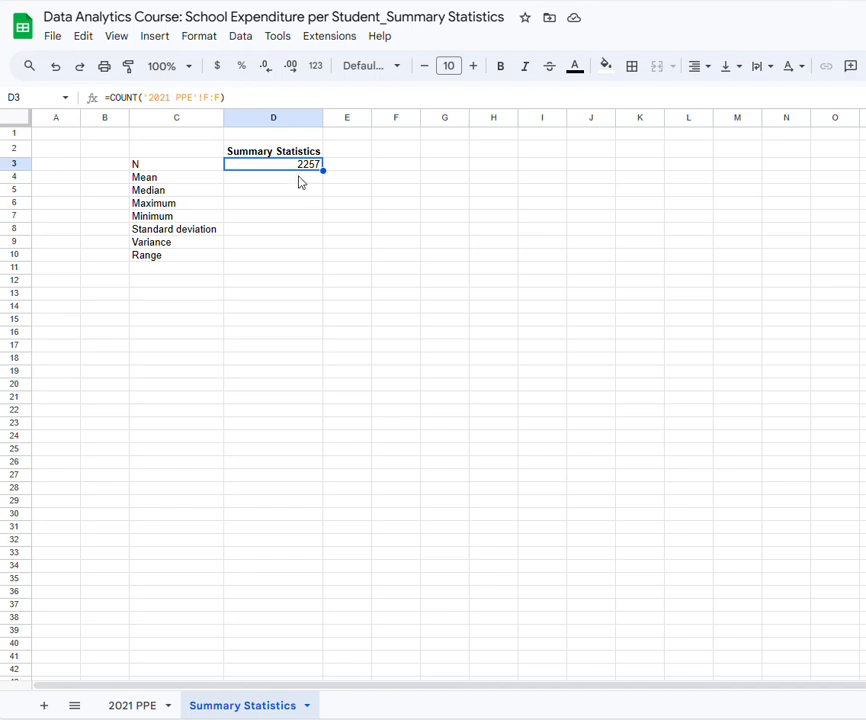
# Examine the last rows of the 2021 PPE data for missing amounts, and return to the Summary Statistics sheet.
pyautogui.click(134, 707)
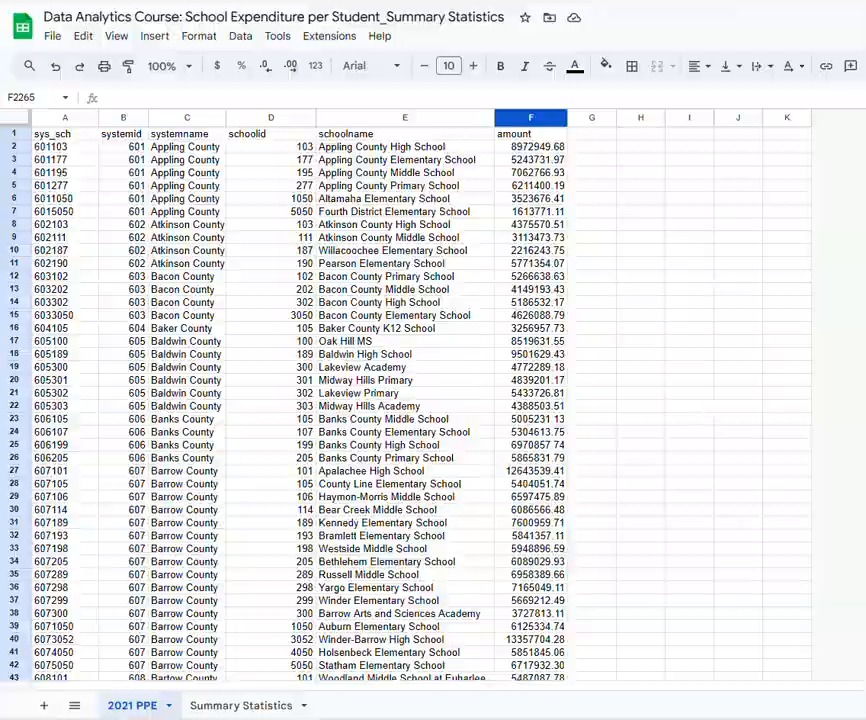
pyautogui.scroll(-20, 433, 400)
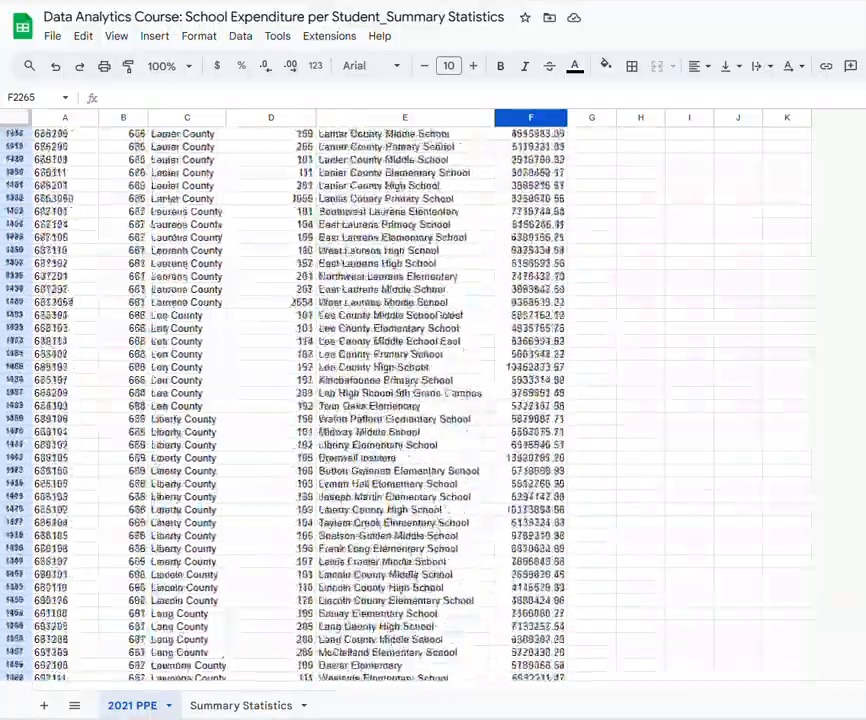
pyautogui.scroll(-20, 433, 400)
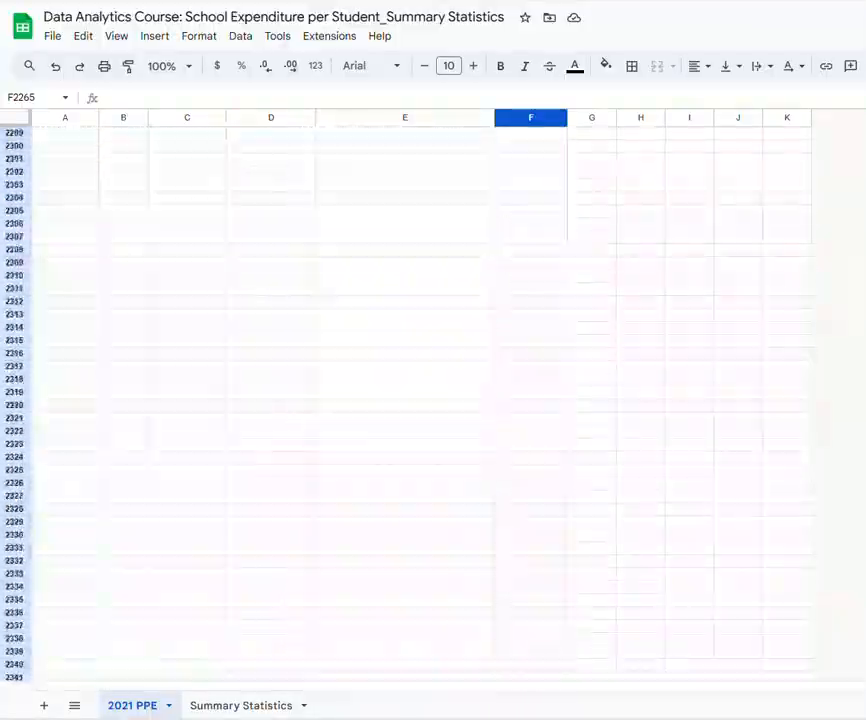
pyautogui.scroll(2, 456, 670)
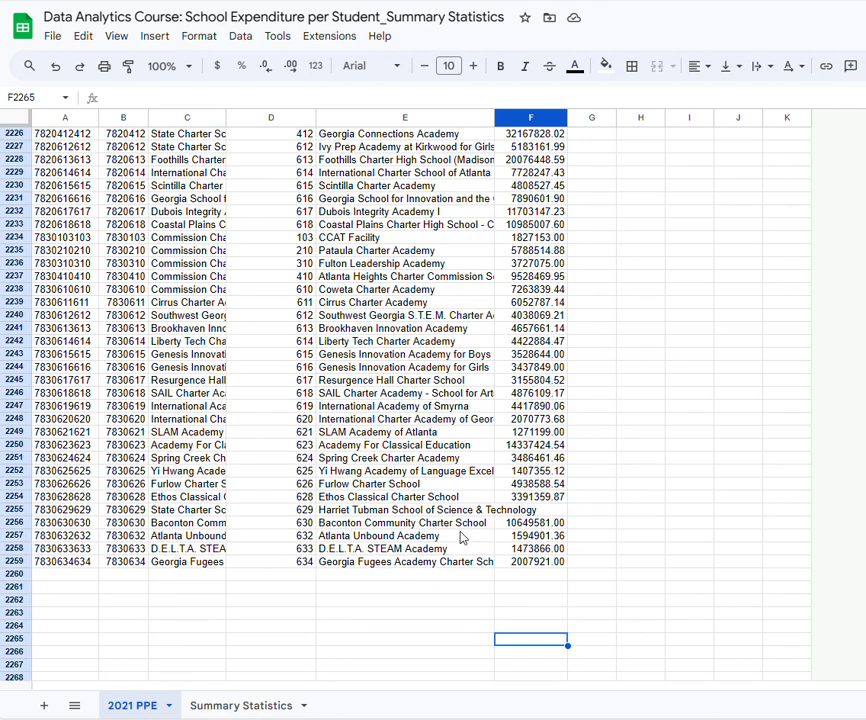
pyautogui.click(238, 706)
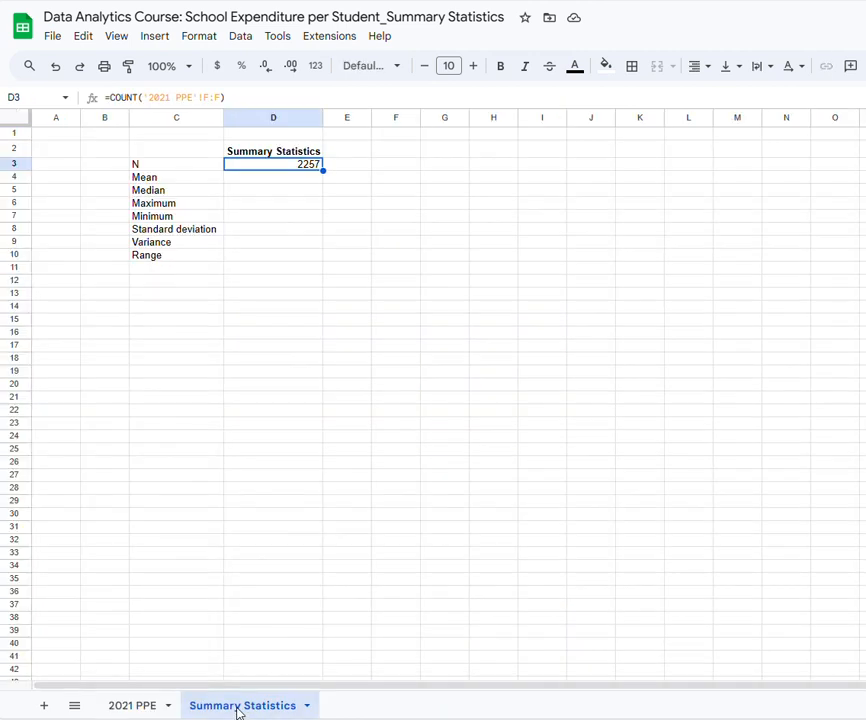
# Enter the mean formula =AVERAGE('2021 PPE'!F2:F) in D4 of the Summary Statistics sheet.
pyautogui.click(289, 182)
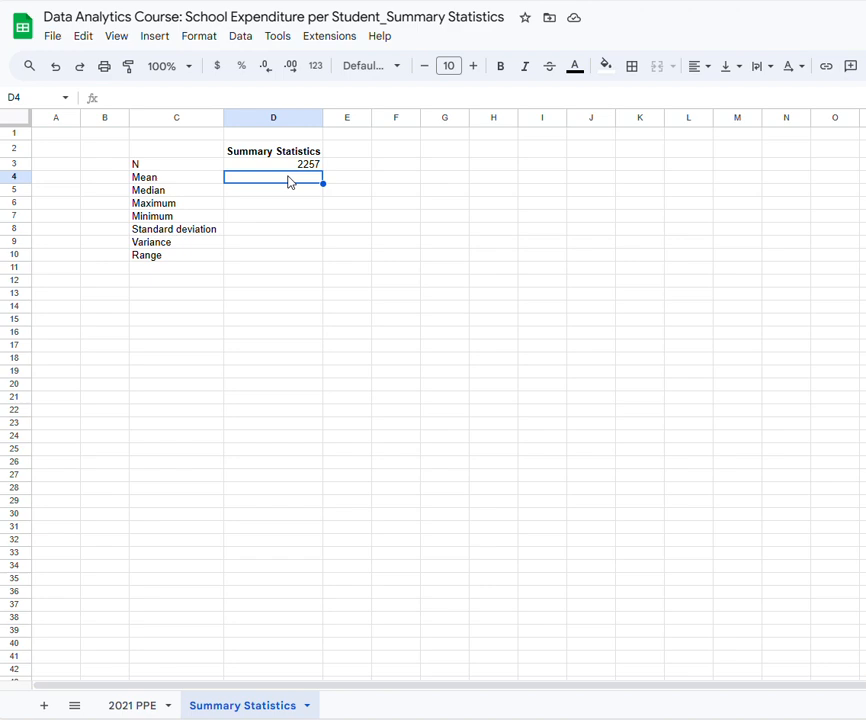
pyautogui.write('=')
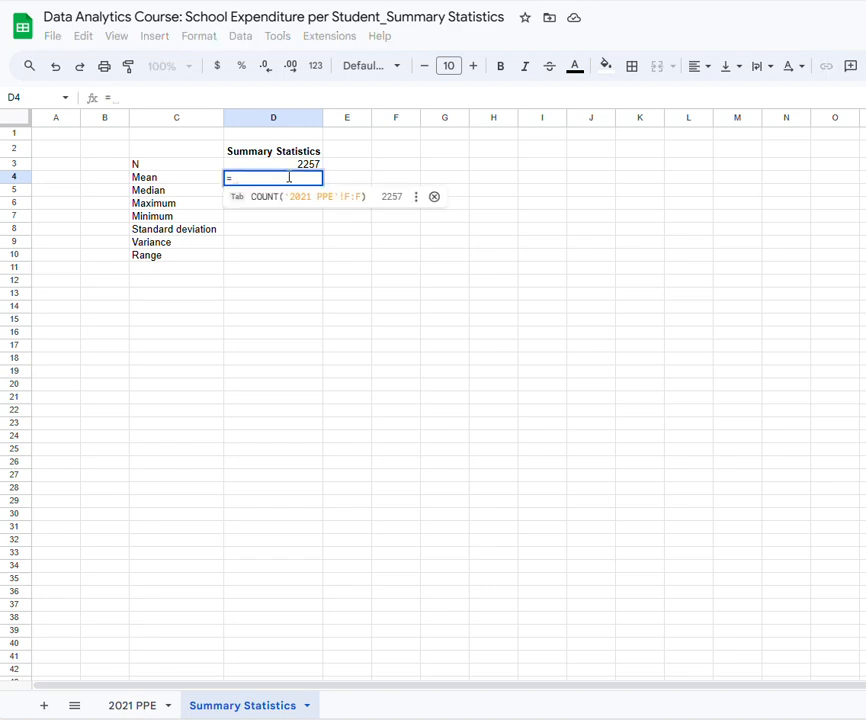
pyautogui.write('a')
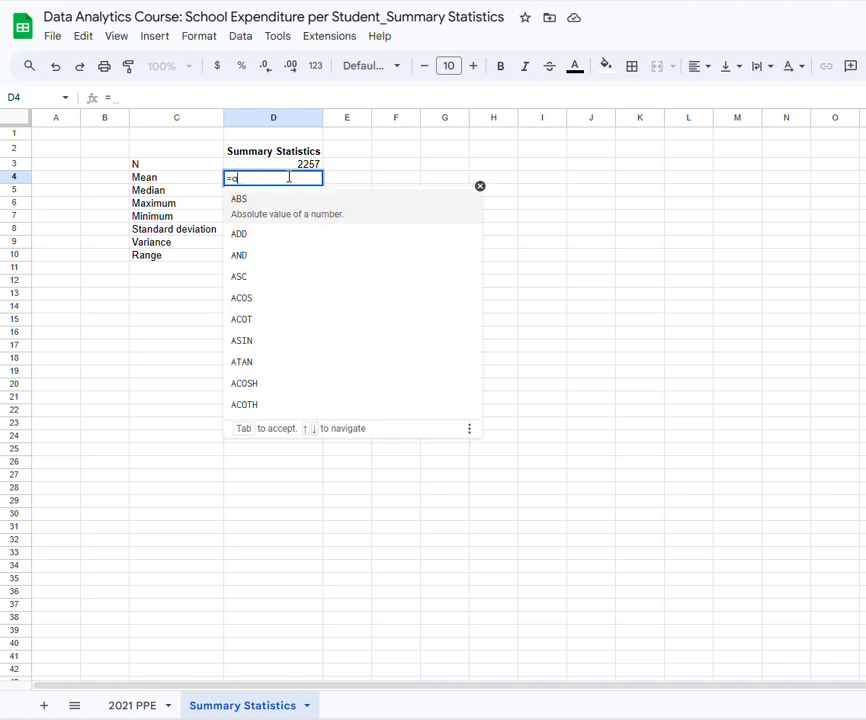
pyautogui.write('ve')
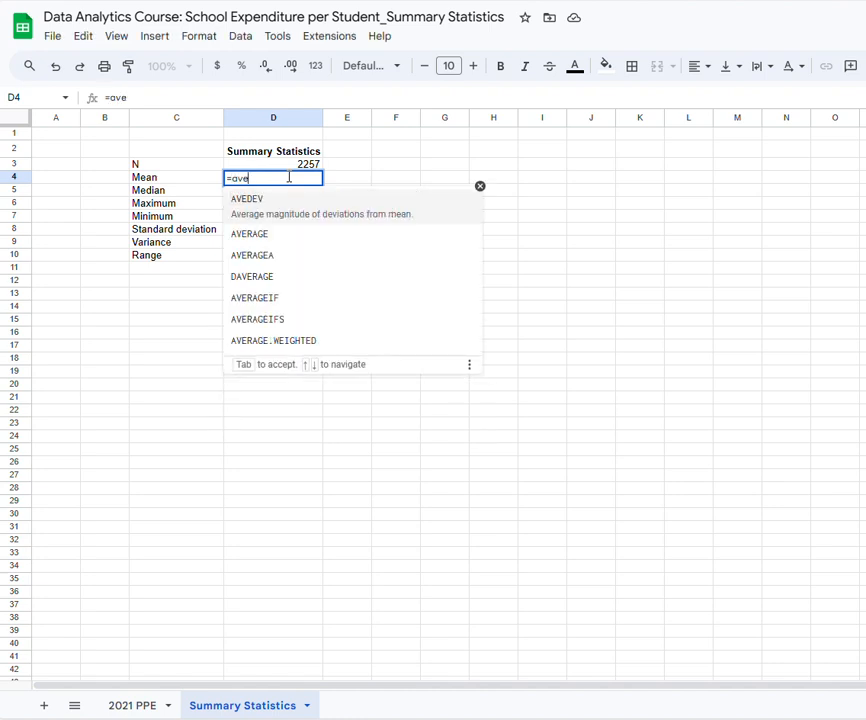
pyautogui.click(263, 234)
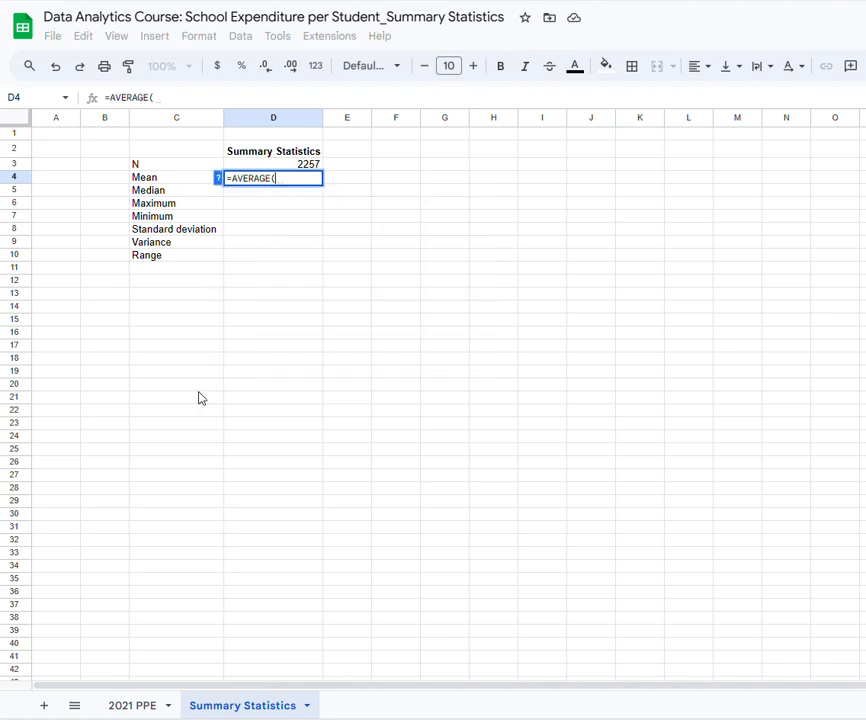
pyautogui.click(143, 710)
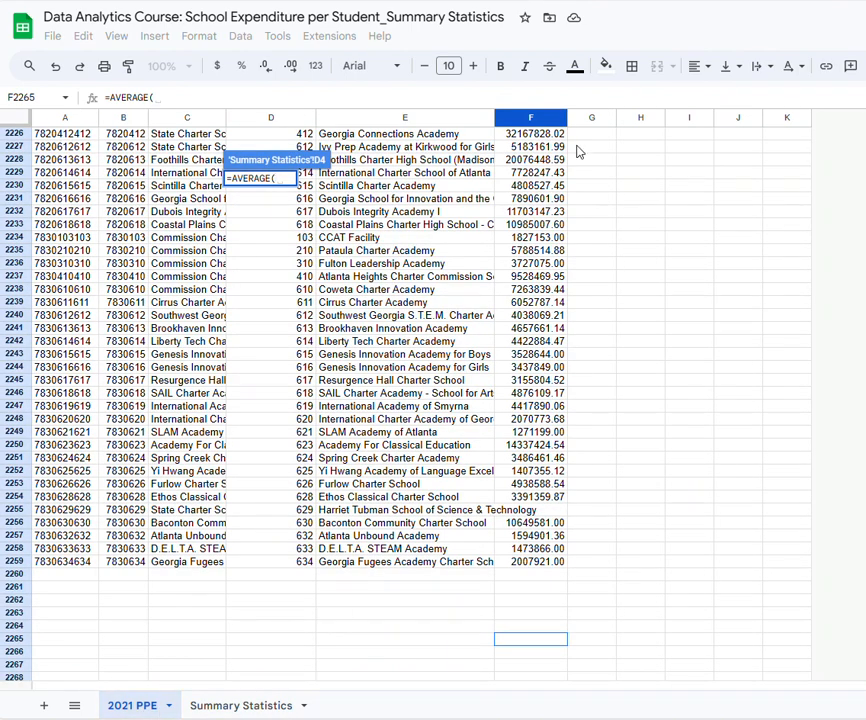
pyautogui.click(517, 124)
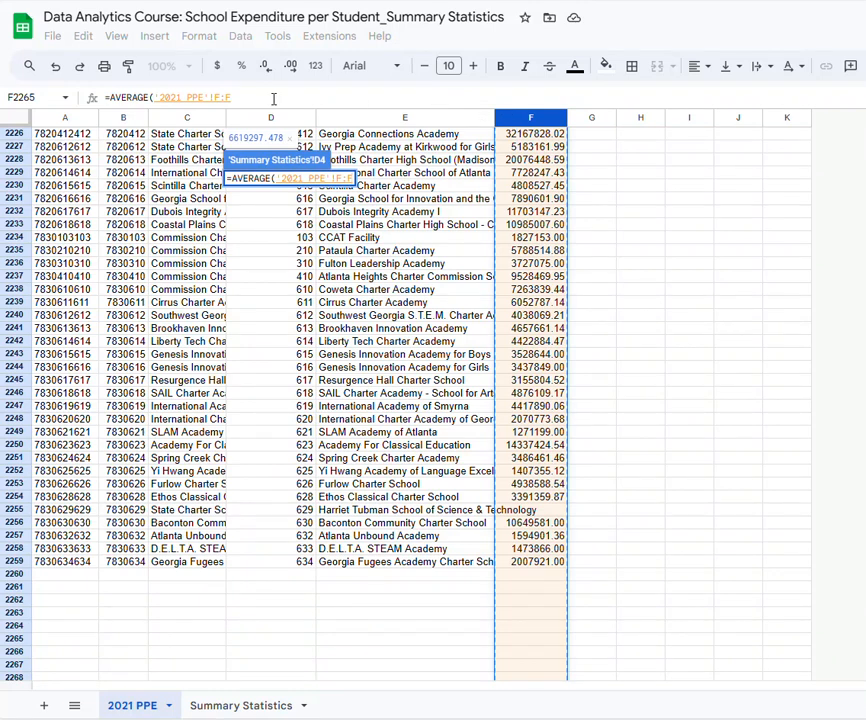
pyautogui.click(219, 99)
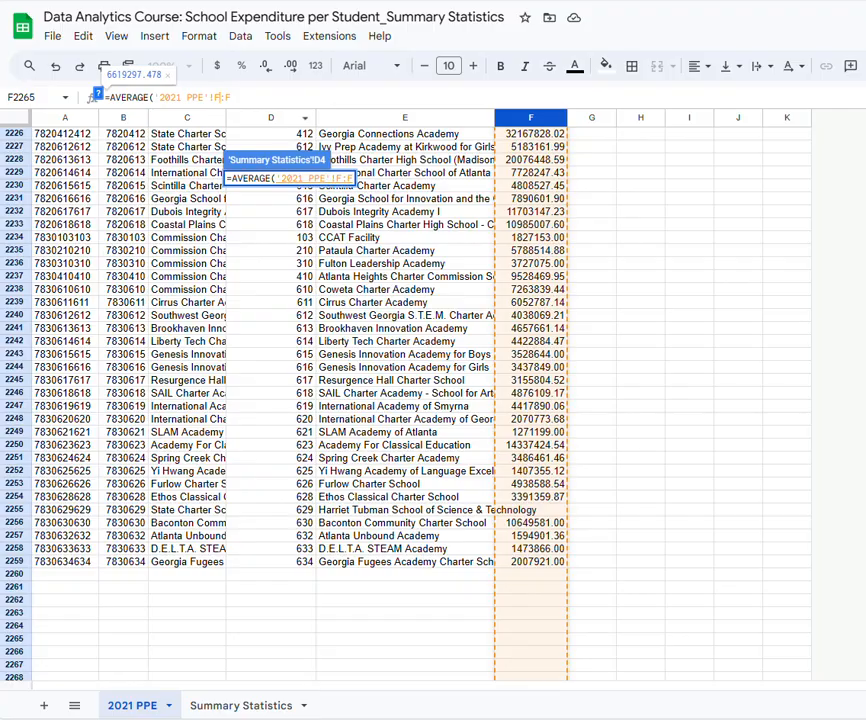
pyautogui.moveTo(865, 660); pyautogui.dragTo(865, 120)
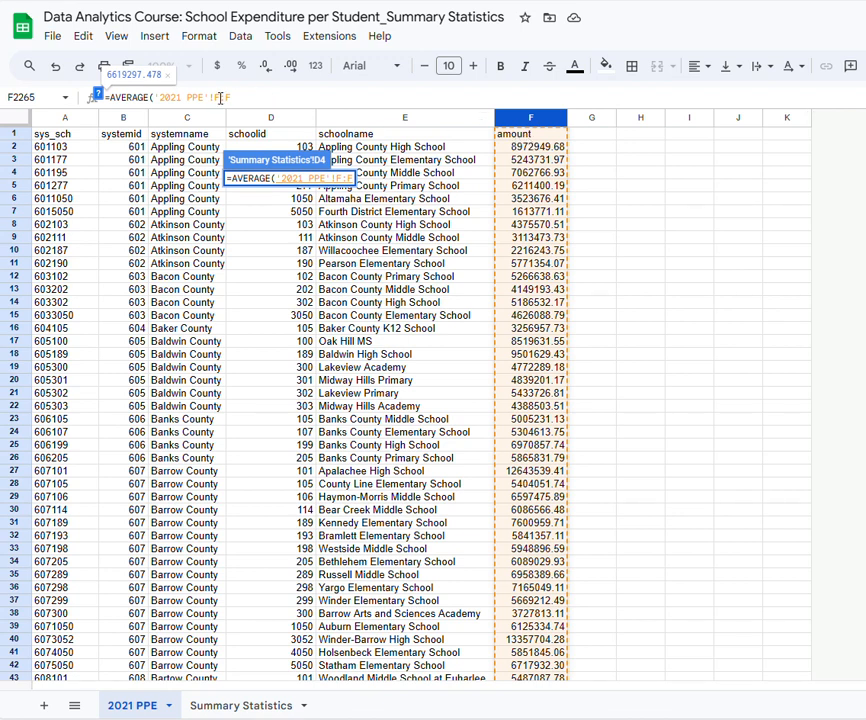
pyautogui.write('2:F')
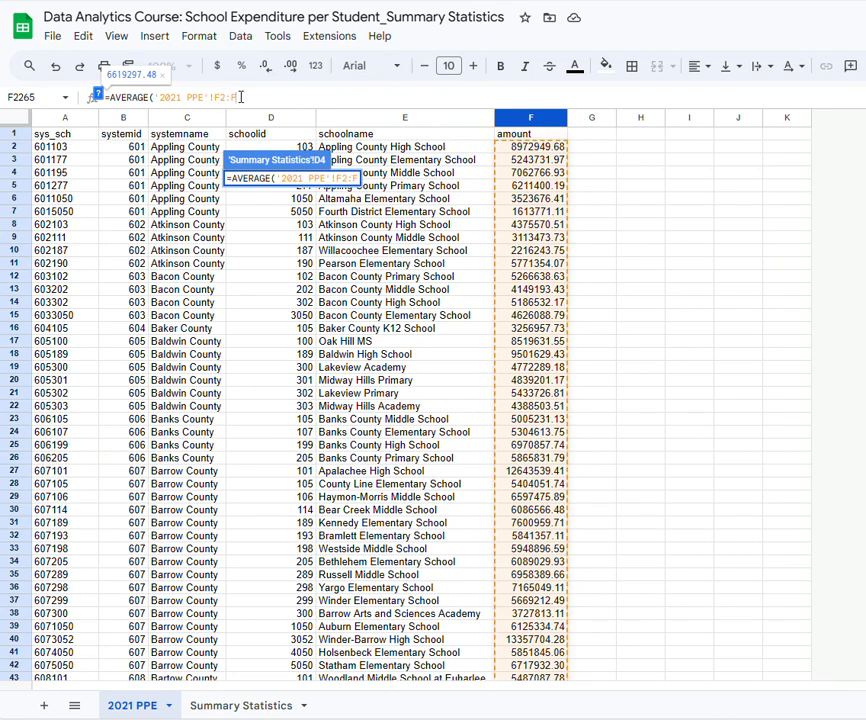
pyautogui.write(')')
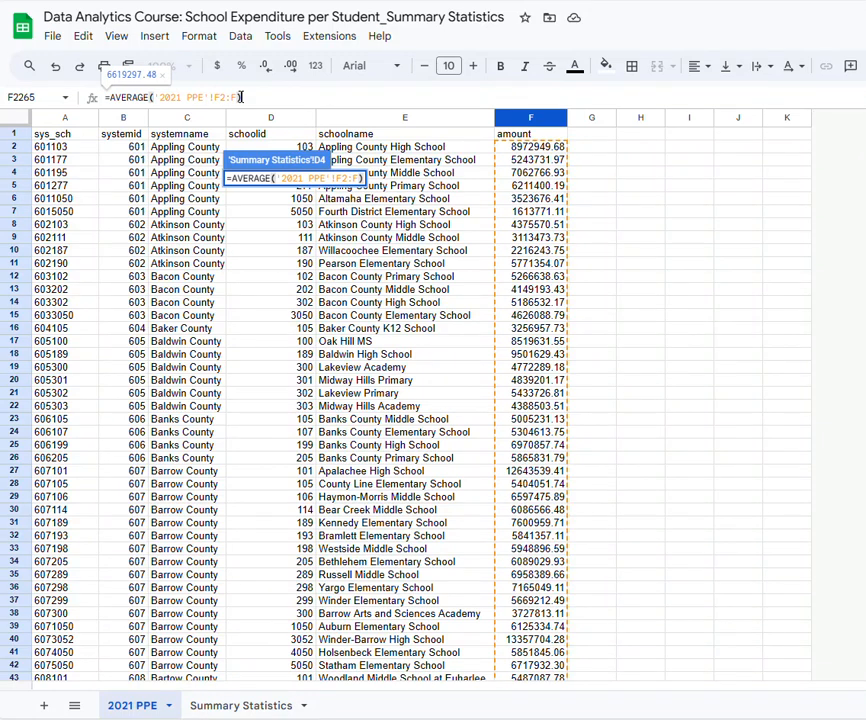
pyautogui.press('Return')
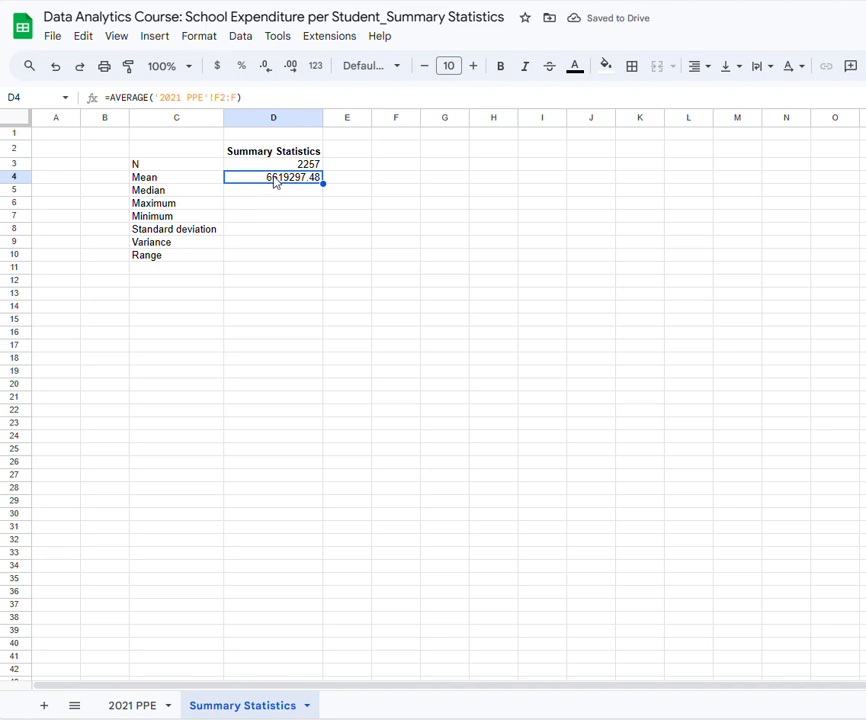
# Insert the suggested formula =MEDIAN(D3:D4) in the Median cell D5.
pyautogui.click(275, 197)
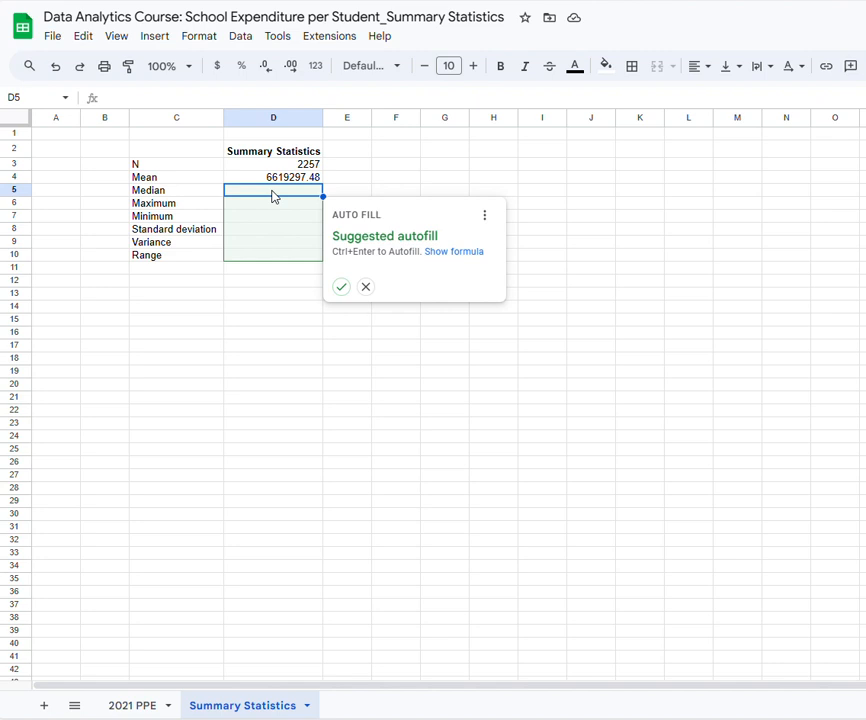
pyautogui.write('=')
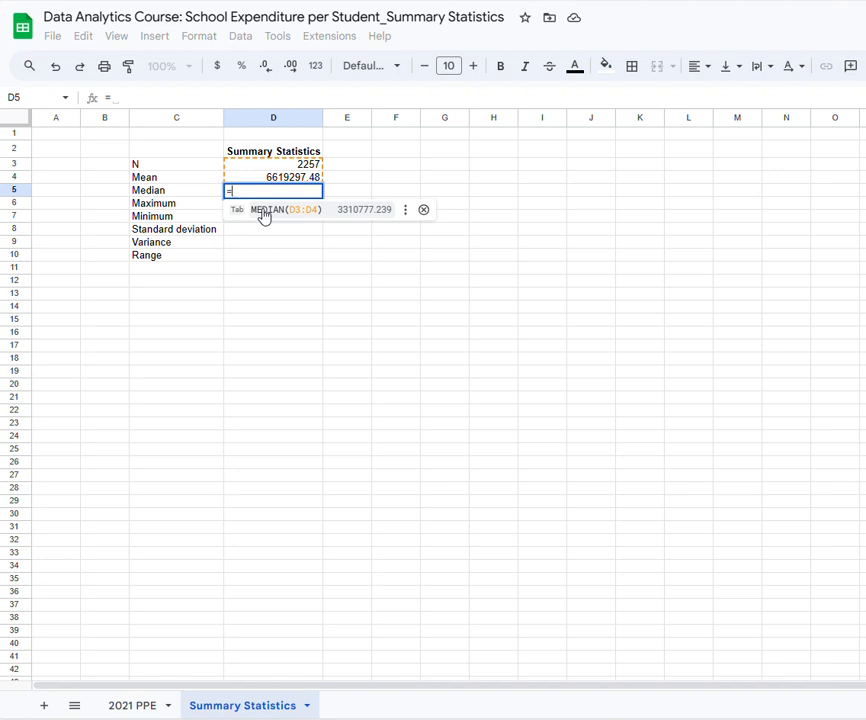
pyautogui.click(264, 214)
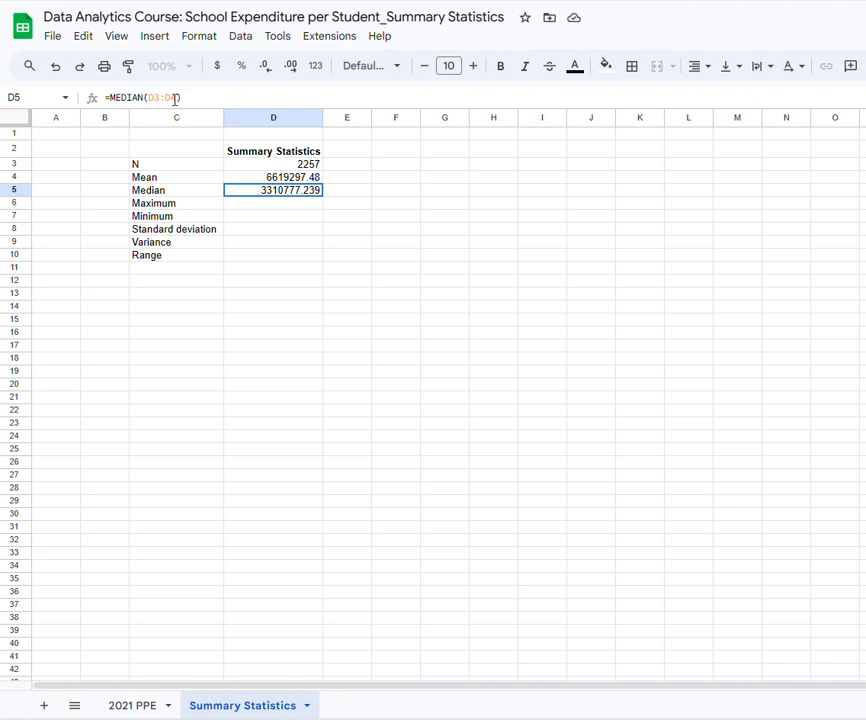
# Replace the range in the D5 median formula with the 2021 PPE amounts, making it =MEDIAN('2021 PPE'!F2:F).
pyautogui.click(175, 98)
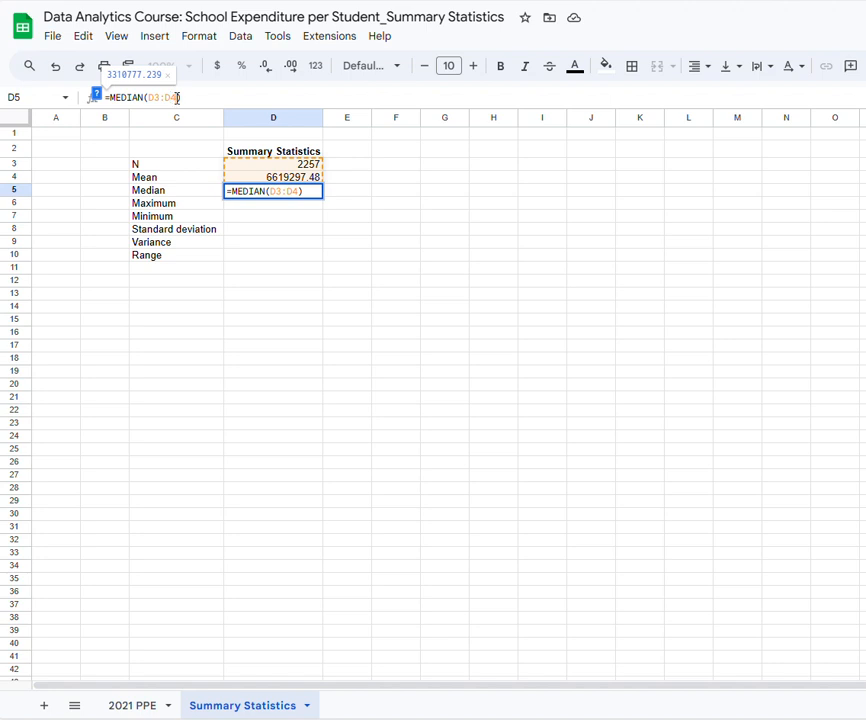
pyautogui.press('BackSpace')
pyautogui.press('BackSpace')
pyautogui.press('BackSpace')
pyautogui.press('BackSpace')
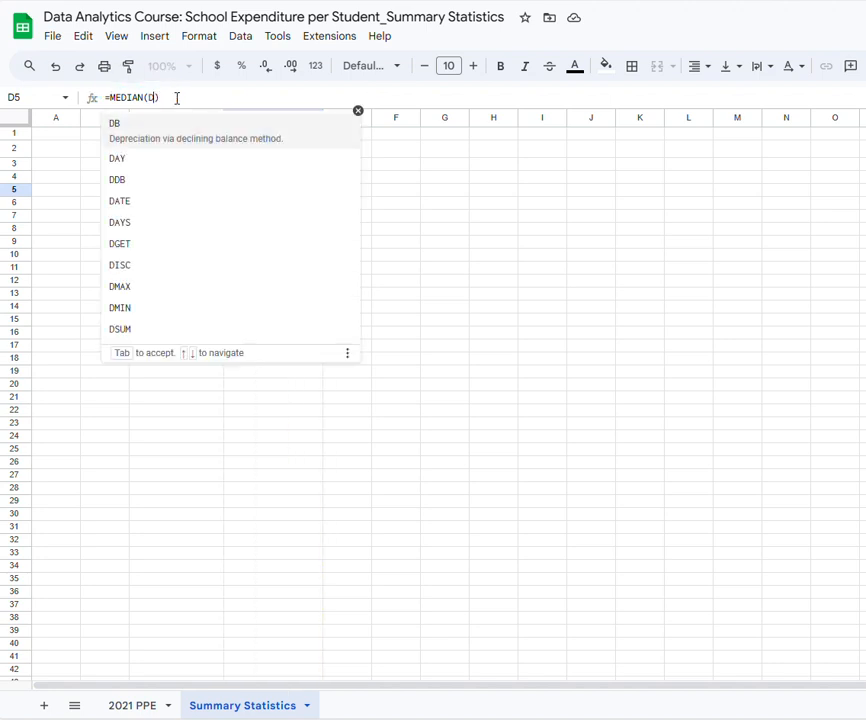
pyautogui.press('BackSpace')
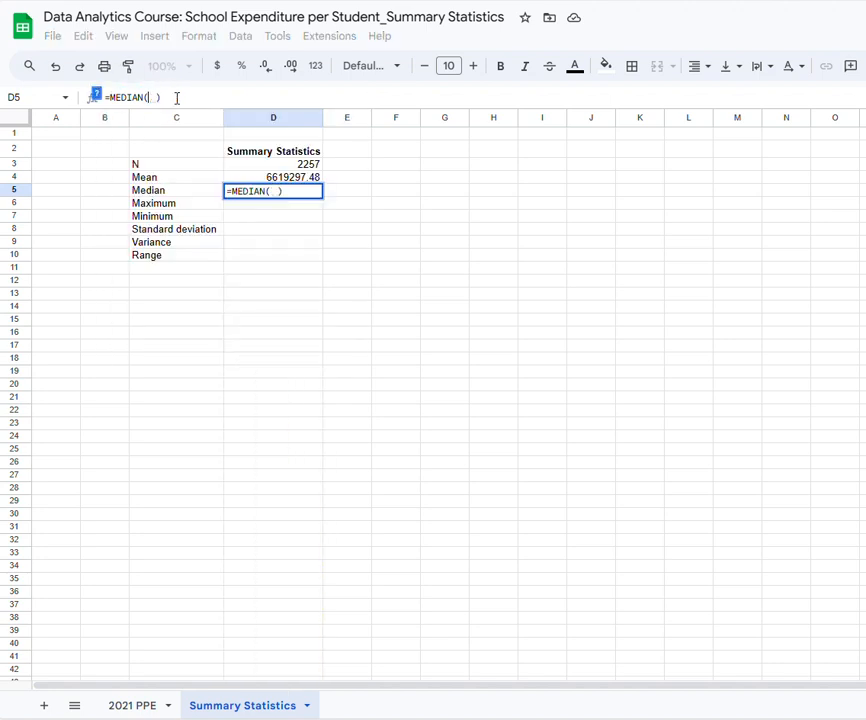
pyautogui.click(131, 704)
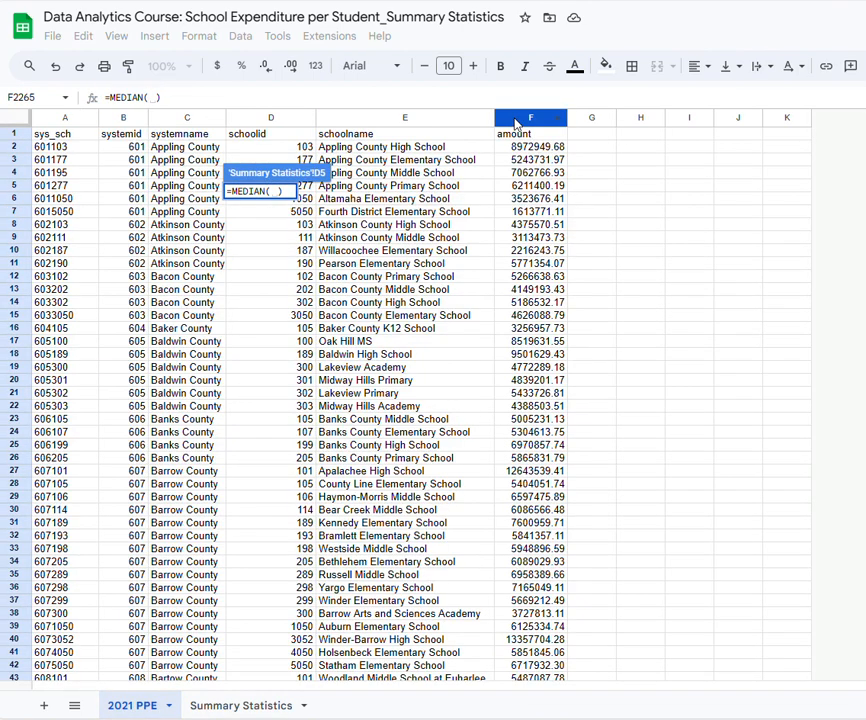
pyautogui.click(530, 118)
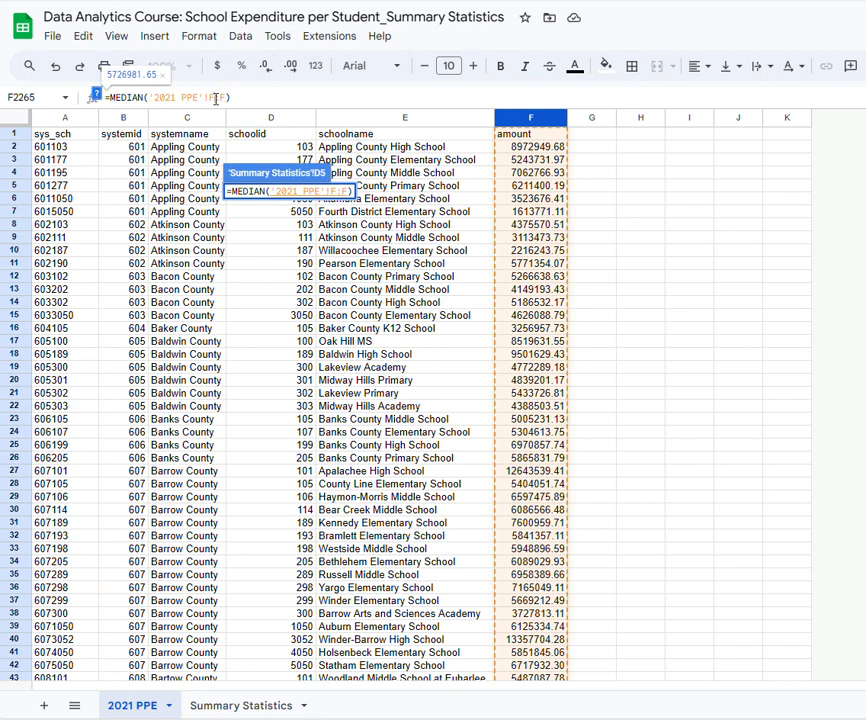
pyautogui.click(215, 98)
pyautogui.write('2')
pyautogui.click(246, 97)
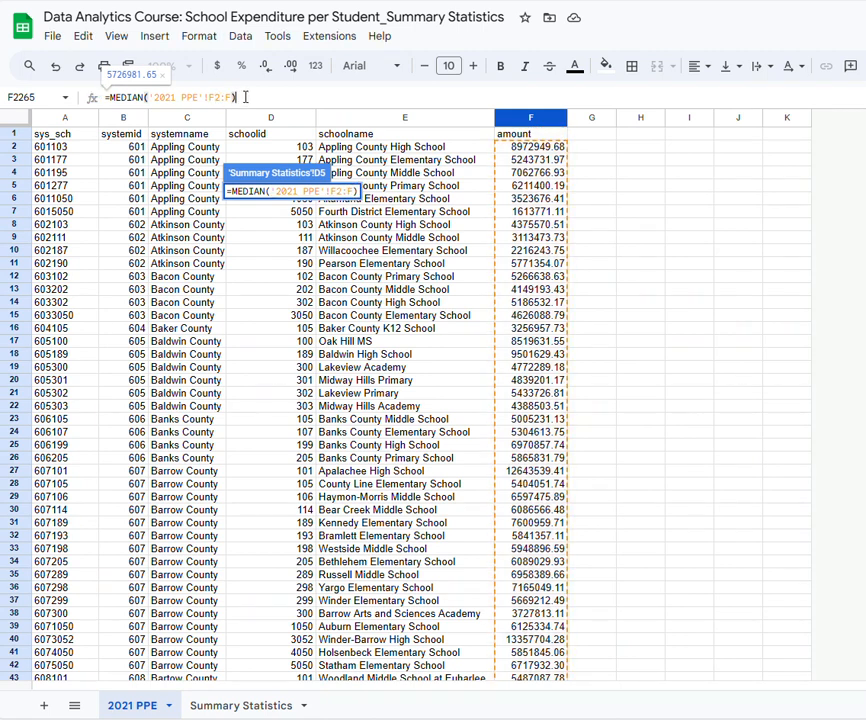
pyautogui.press('Return')
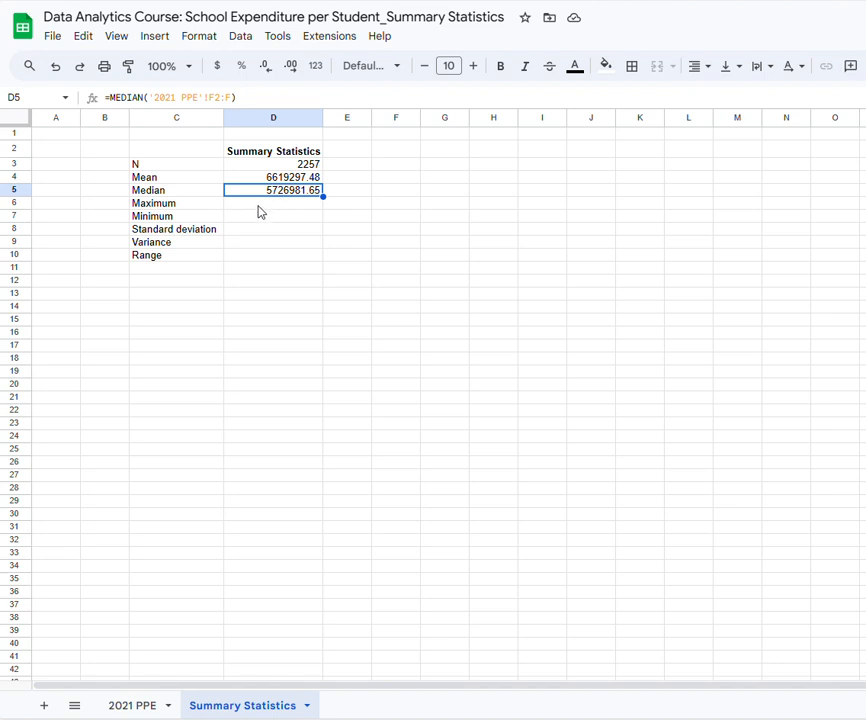
# Enter the maximum formula =MAX('2021 PPE'!F2:F) in D6 of the Summary Statistics sheet.
pyautogui.click(259, 210)
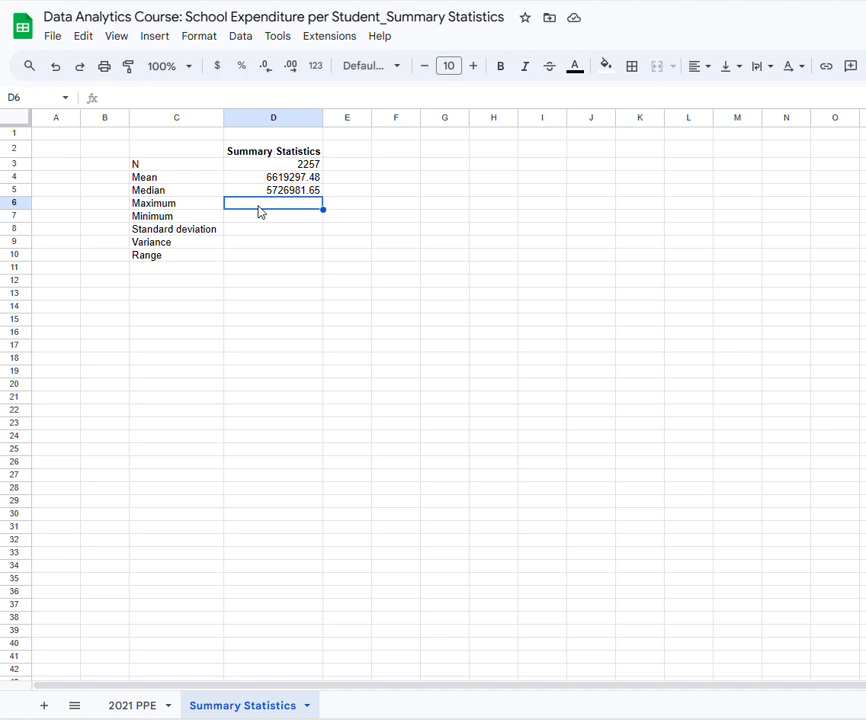
pyautogui.write('=')
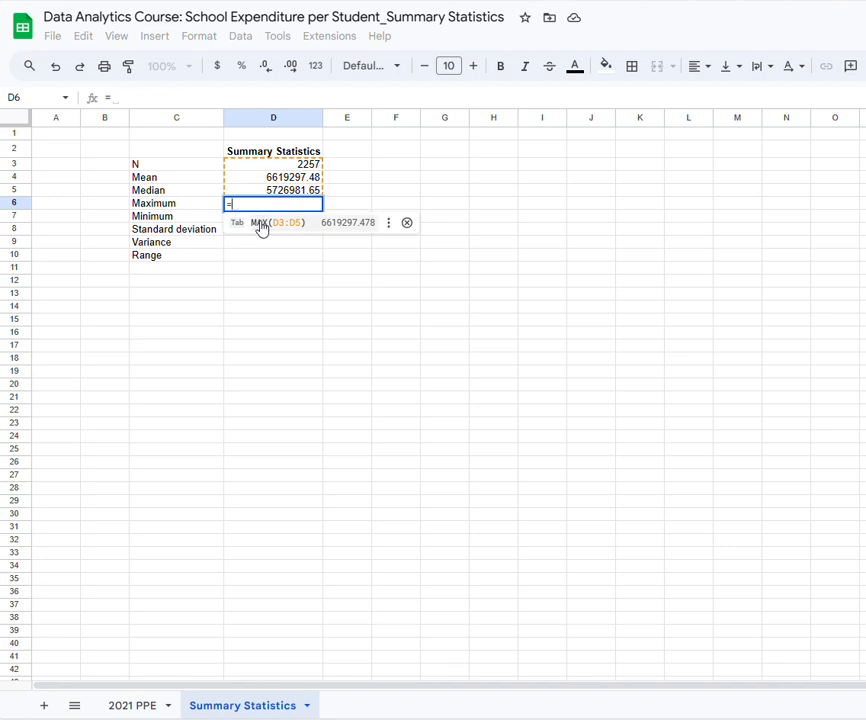
pyautogui.click(260, 224)
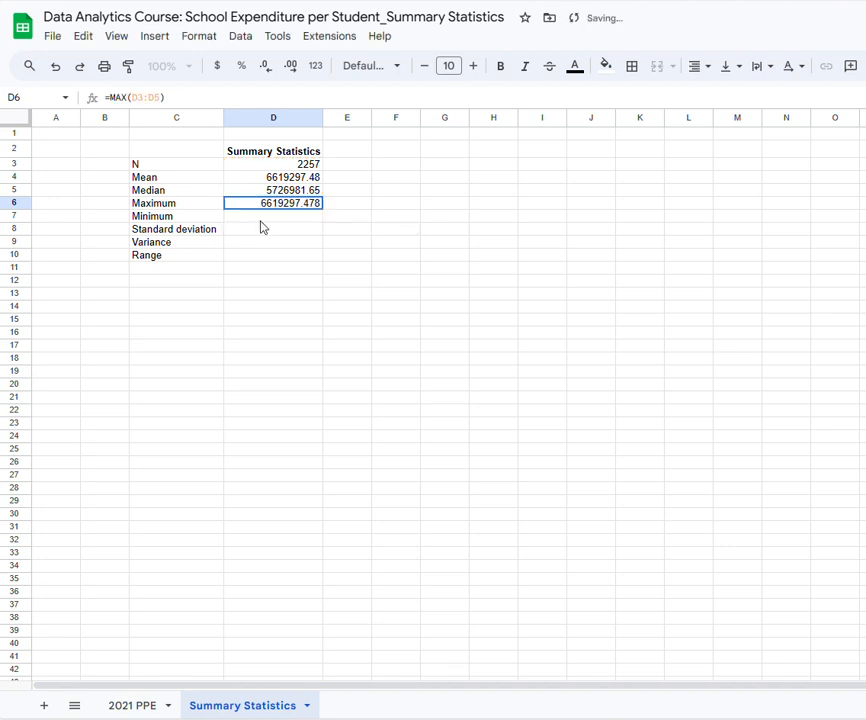
pyautogui.click(160, 97)
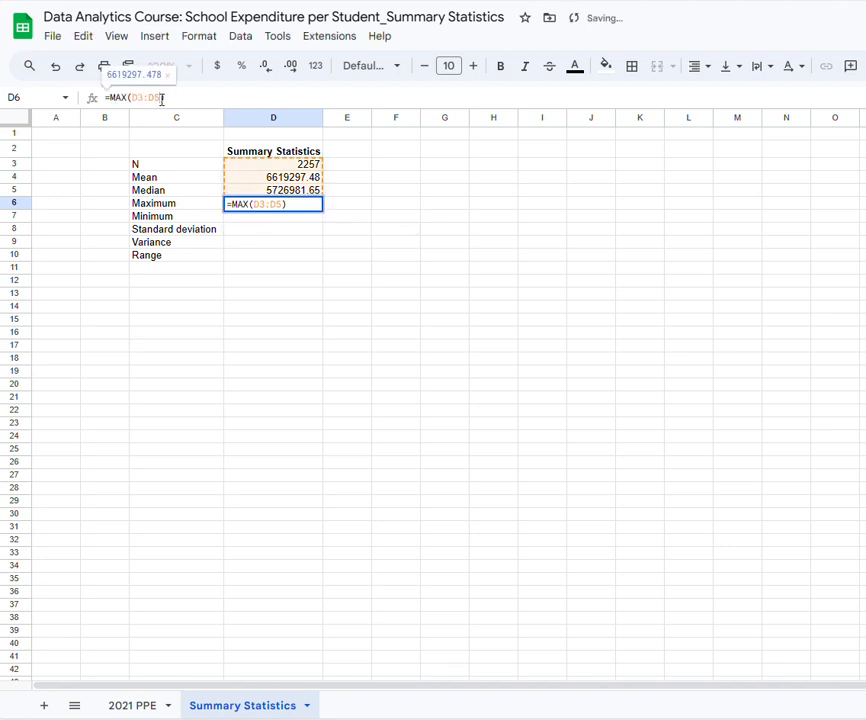
pyautogui.press('BackSpace')
pyautogui.press('BackSpace')
pyautogui.press('BackSpace')
pyautogui.press('BackSpace')
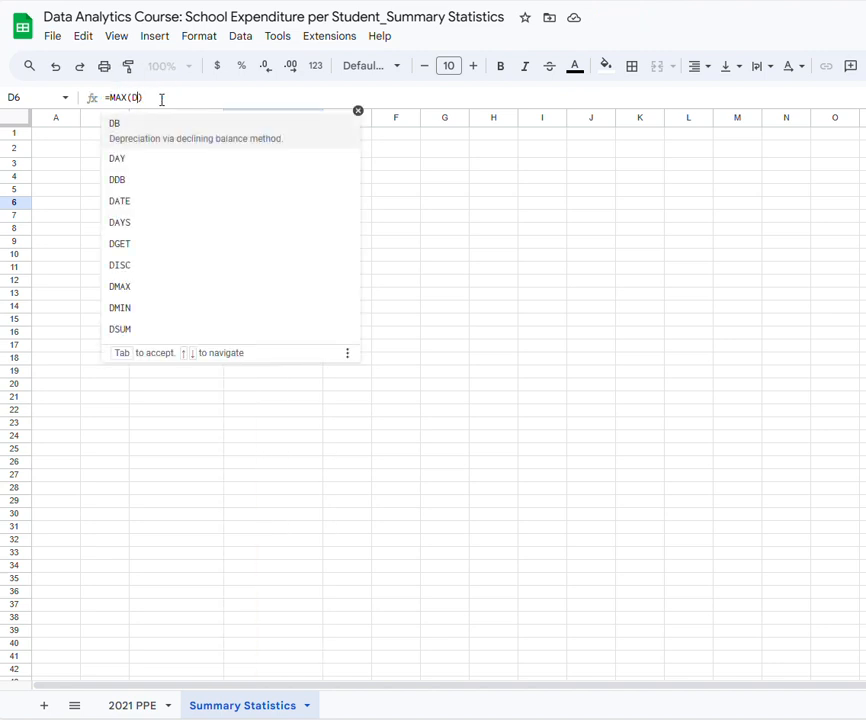
pyautogui.press('BackSpace')
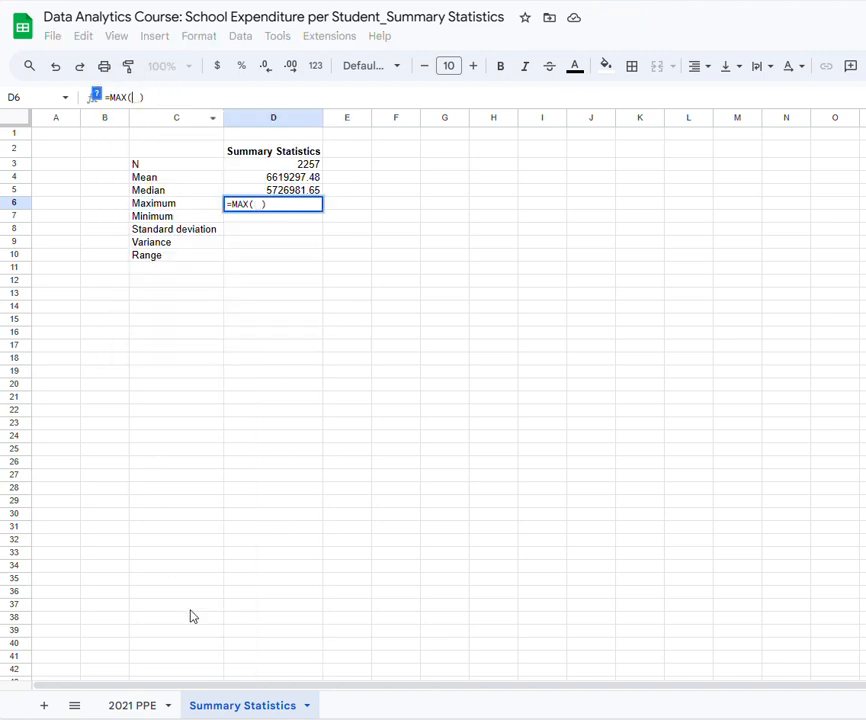
pyautogui.click(121, 705)
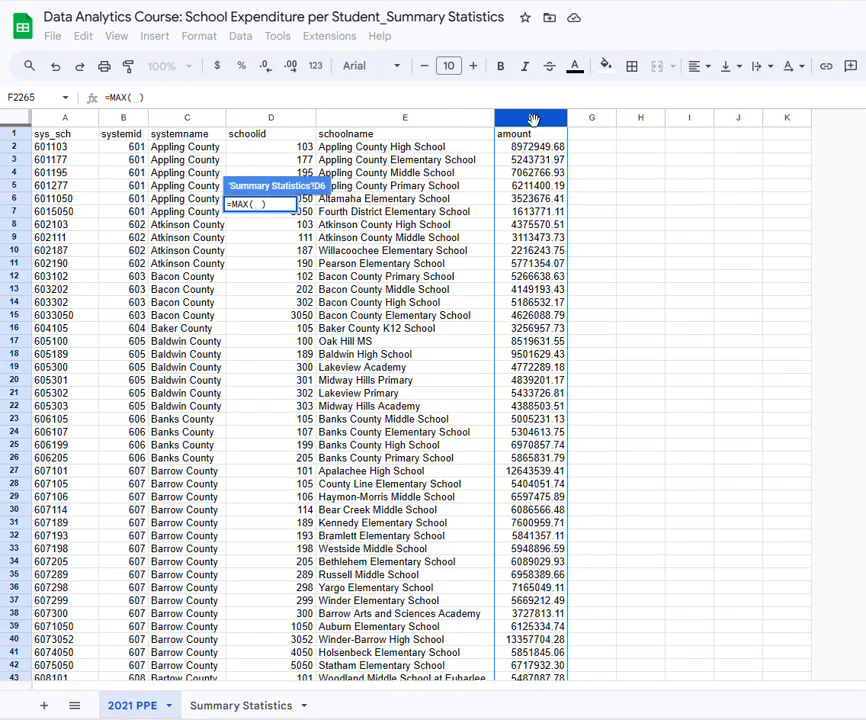
pyautogui.click(528, 118)
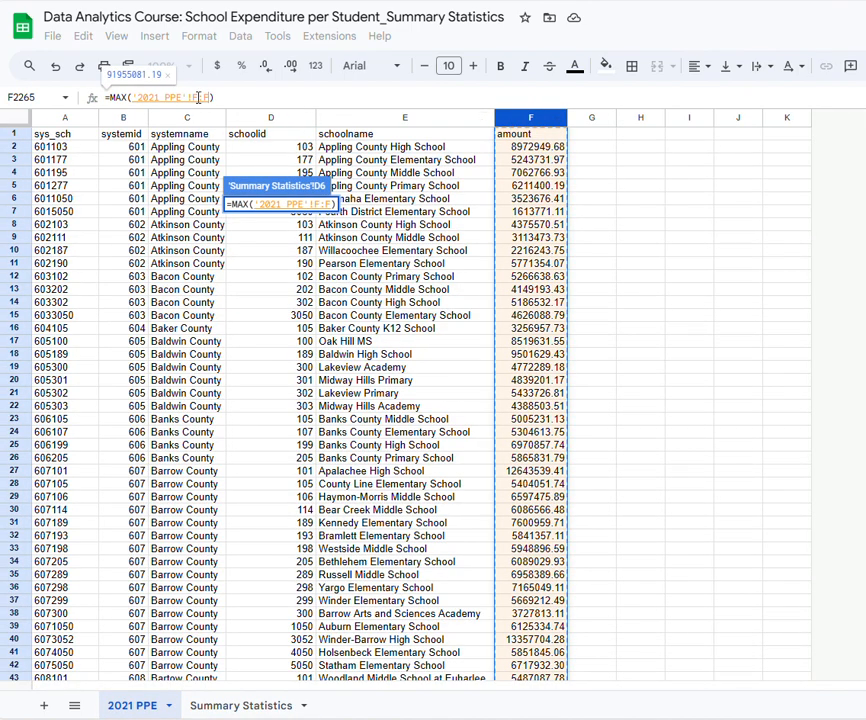
pyautogui.click(199, 98)
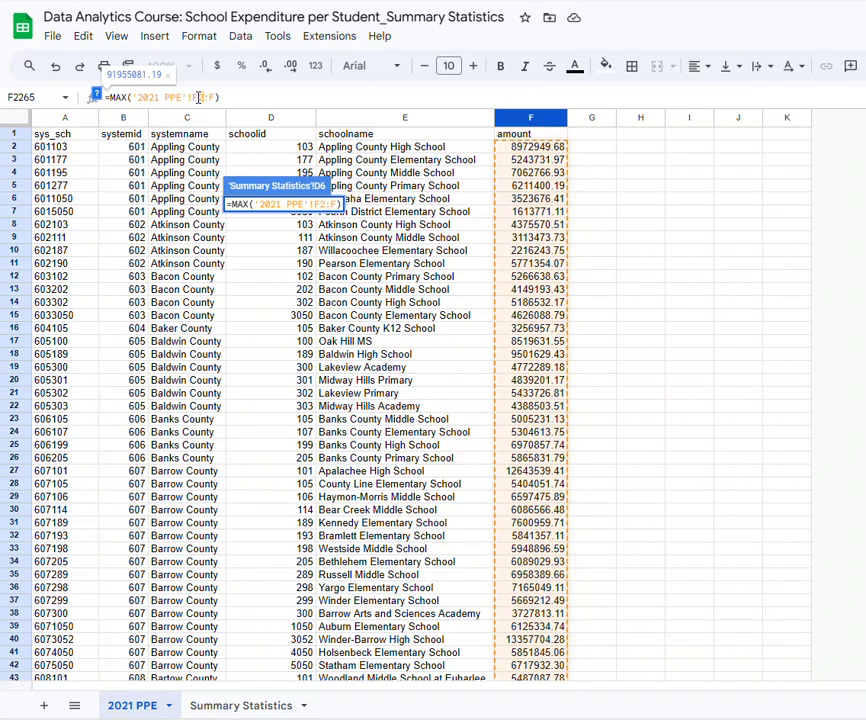
pyautogui.write('2')
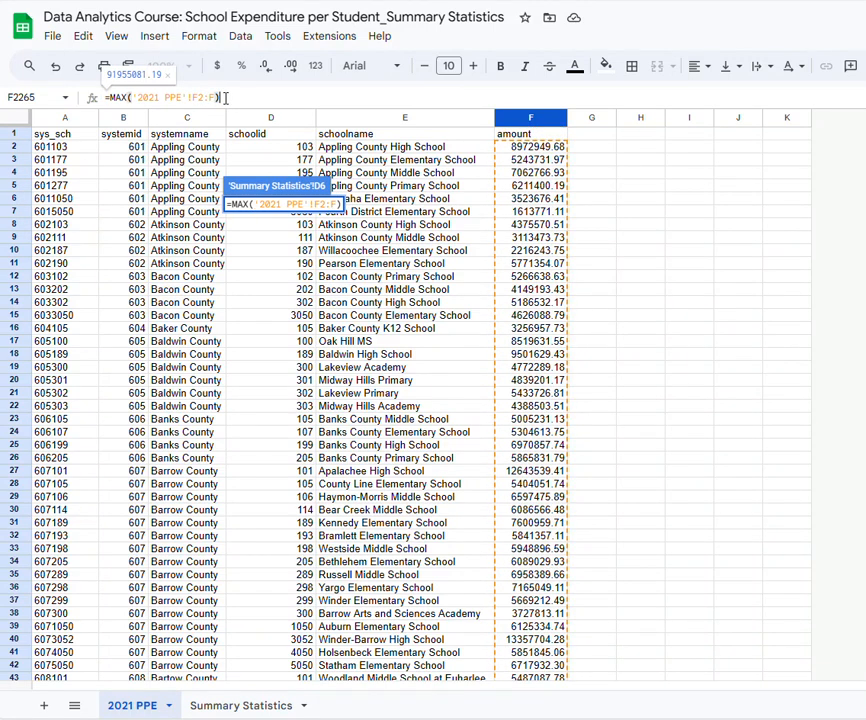
pyautogui.press('Return')
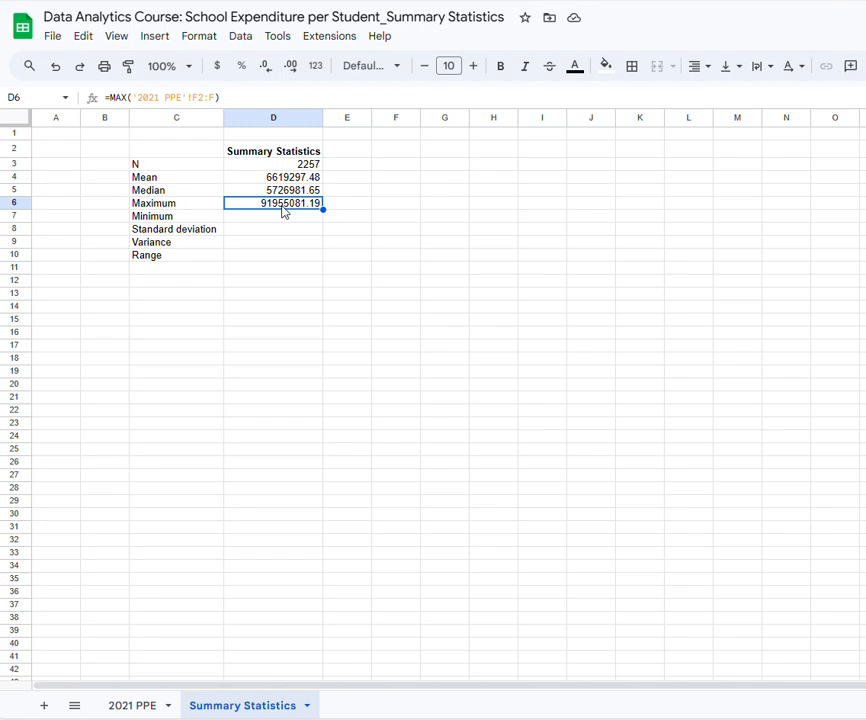
# Enter the minimum formula =MIN('2021 PPE'!F2:F) in D7 of the Summary Statistics sheet.
pyautogui.click(258, 219)
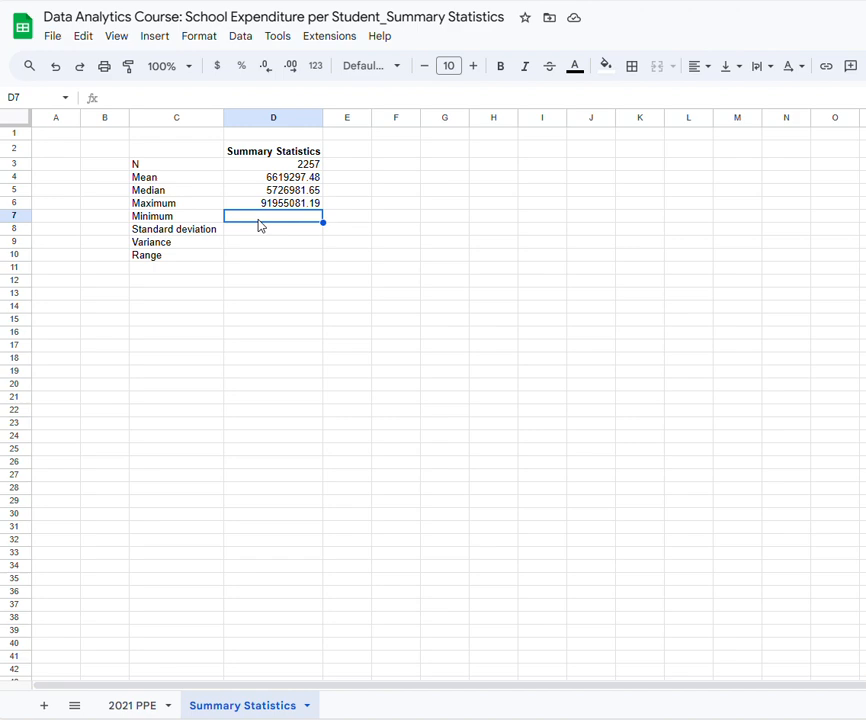
pyautogui.write('=')
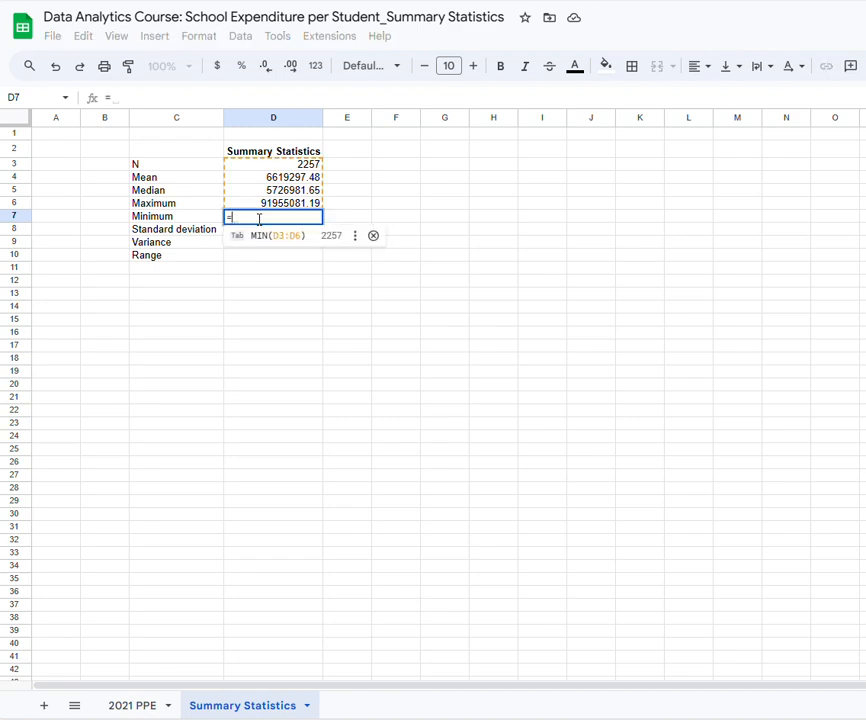
pyautogui.click(261, 238)
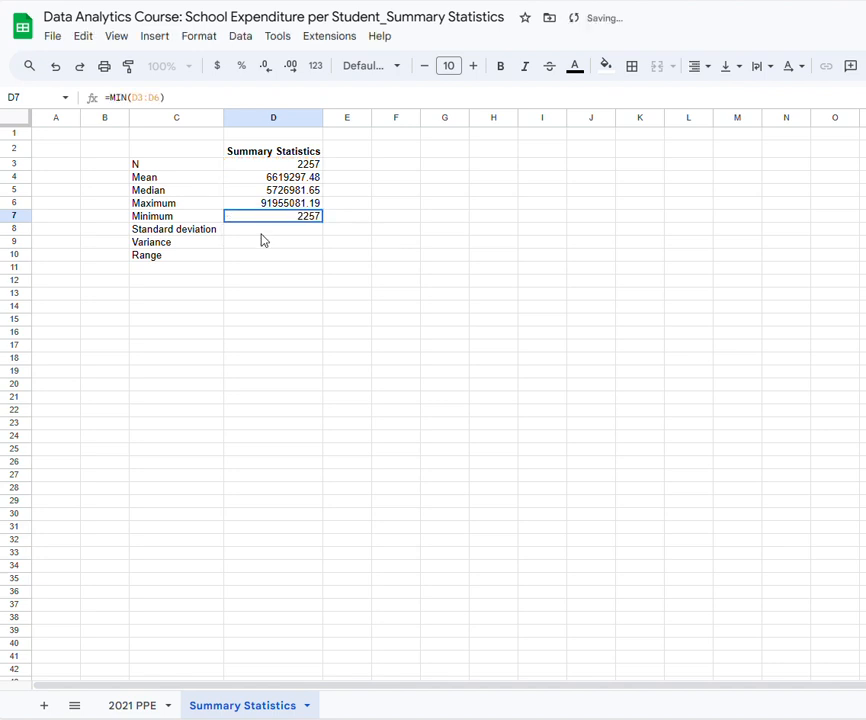
pyautogui.click(160, 98)
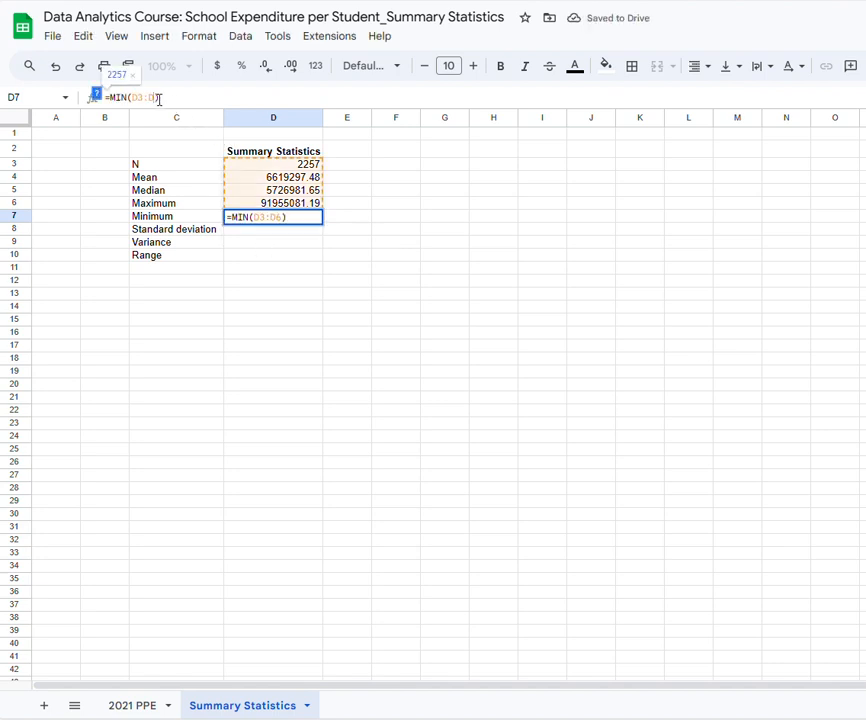
pyautogui.press('BackSpace')
pyautogui.press('BackSpace')
pyautogui.press('BackSpace')
pyautogui.press('BackSpace')
pyautogui.press('BackSpace')
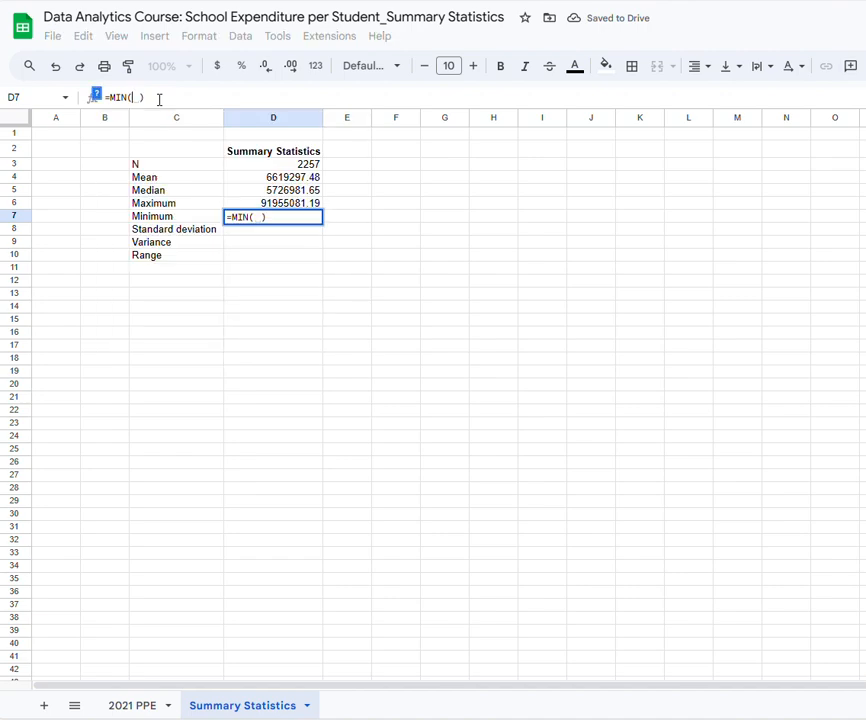
pyautogui.click(145, 707)
pyautogui.click(525, 118)
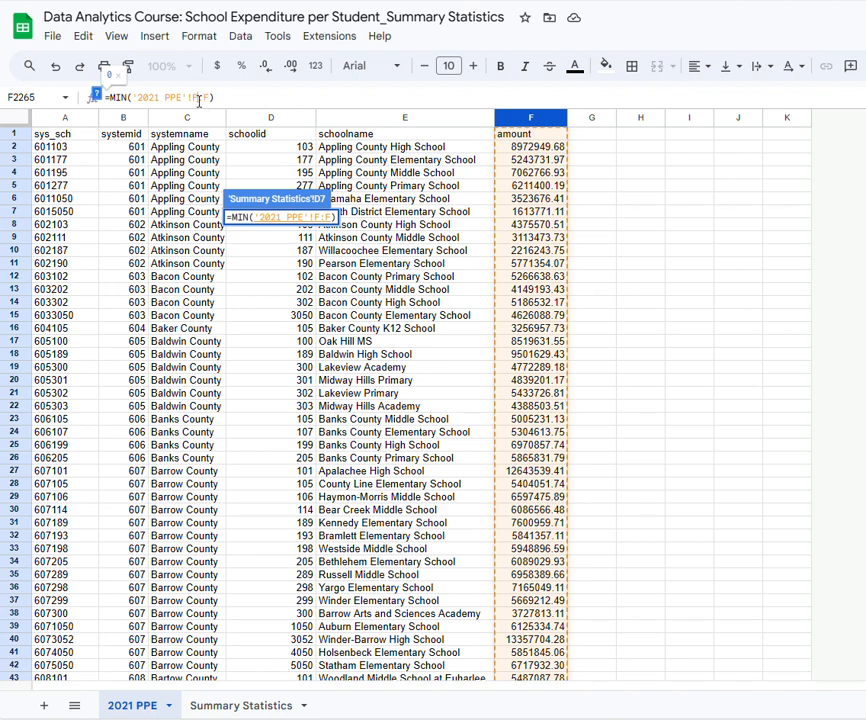
pyautogui.click(199, 100)
pyautogui.write('2')
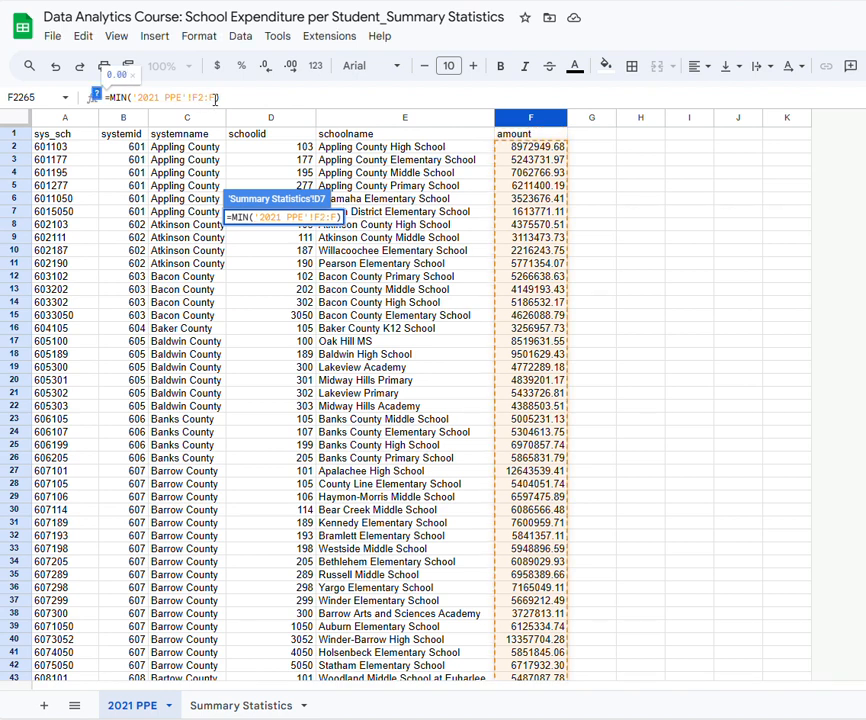
pyautogui.press('Return')
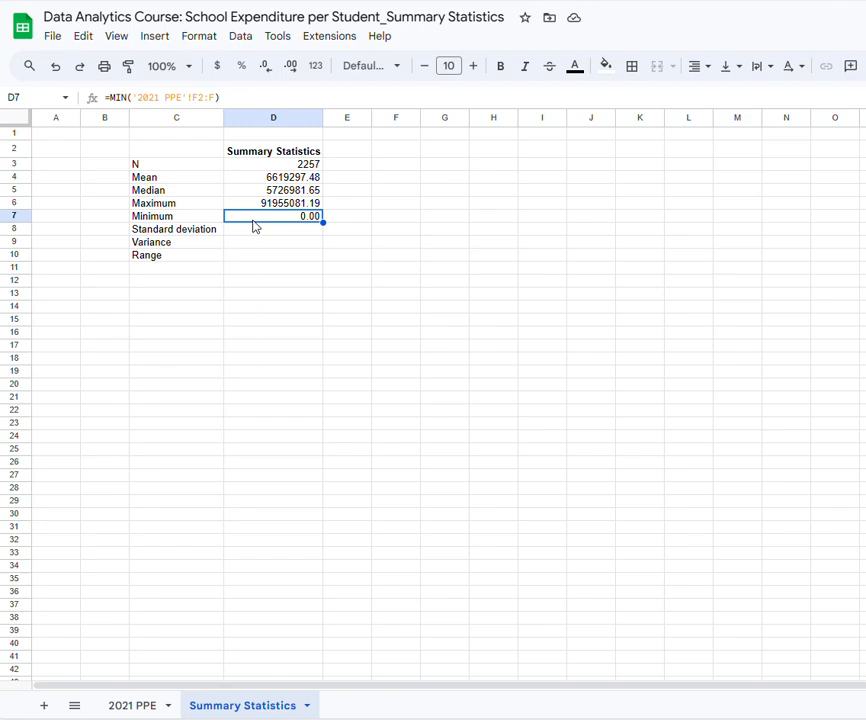
# Enter the standard deviation formula =STDEV('2021 PPE'!F2:F) in D8 of the Summary Statistics sheet.
pyautogui.click(255, 237)
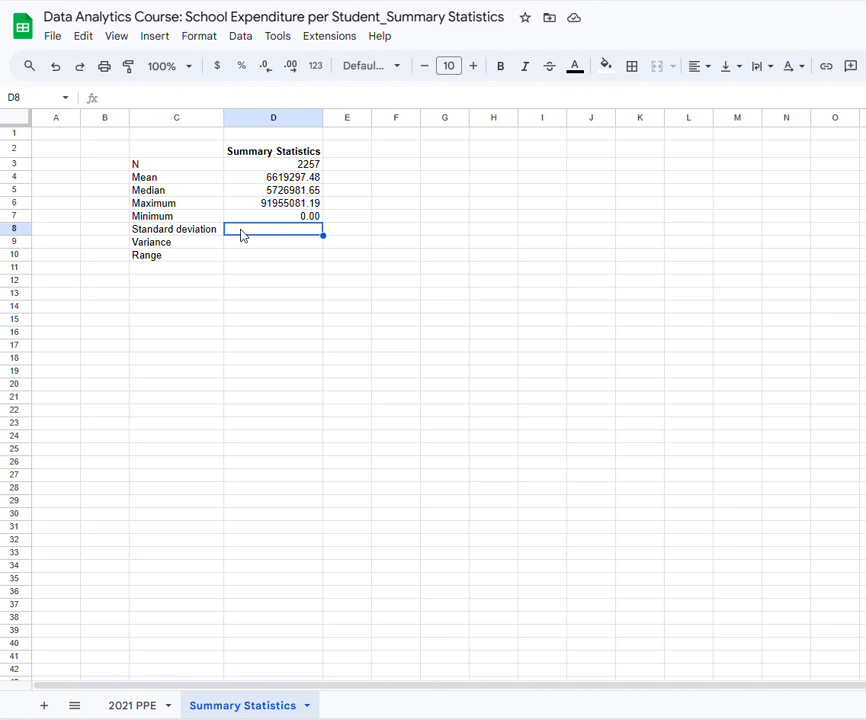
pyautogui.write('=')
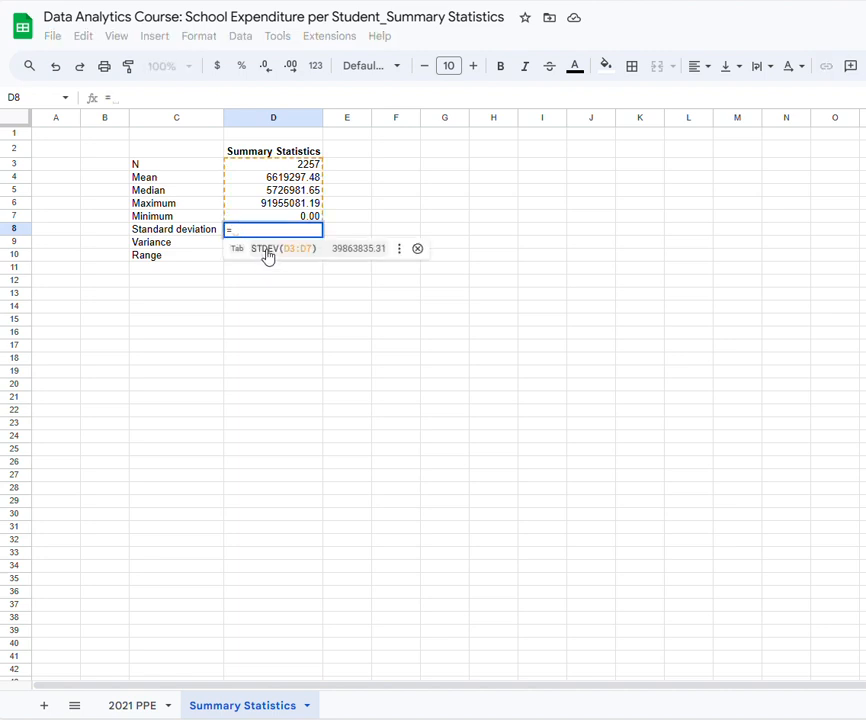
pyautogui.click(268, 250)
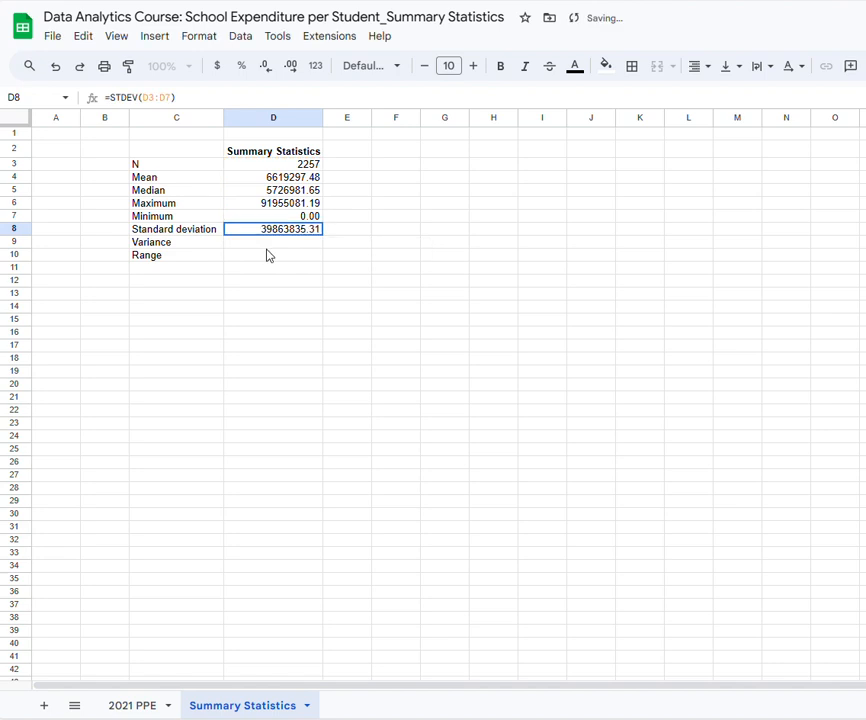
pyautogui.click(172, 97)
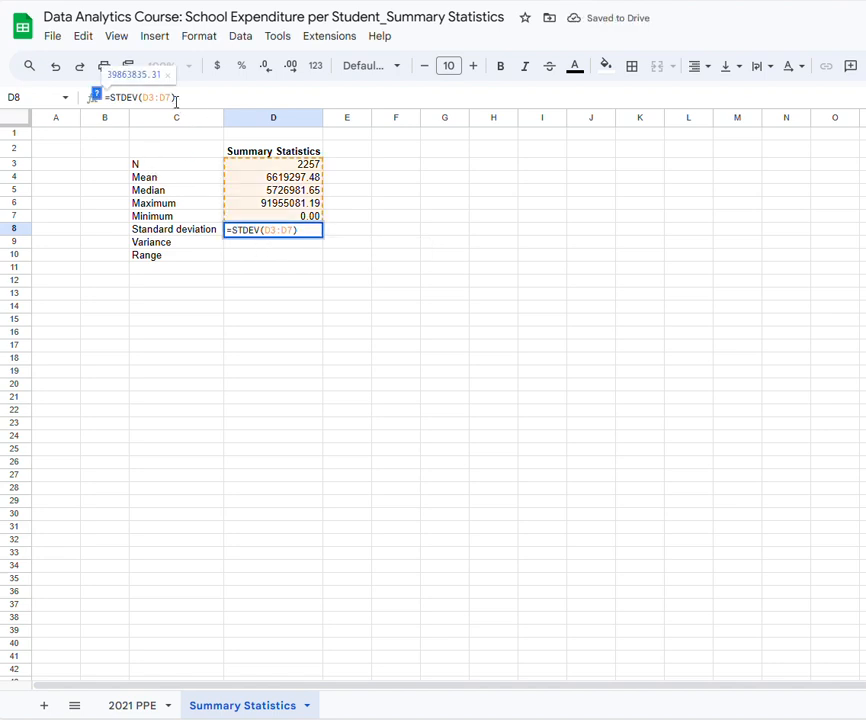
pyautogui.press('BackSpace')
pyautogui.press('BackSpace')
pyautogui.press('BackSpace')
pyautogui.press('BackSpace')
pyautogui.press('BackSpace')
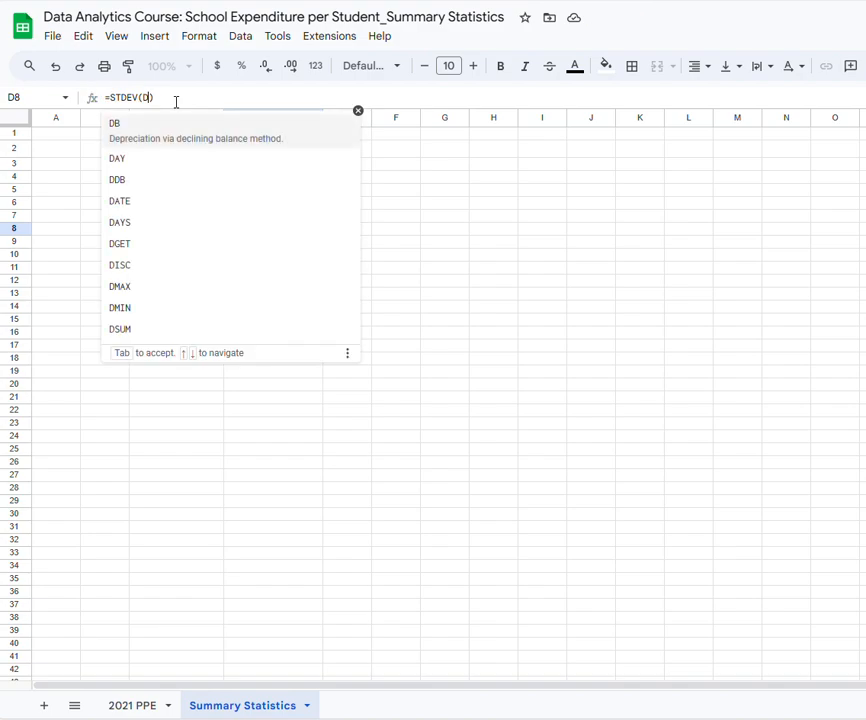
pyautogui.click(135, 706)
pyautogui.click(531, 117)
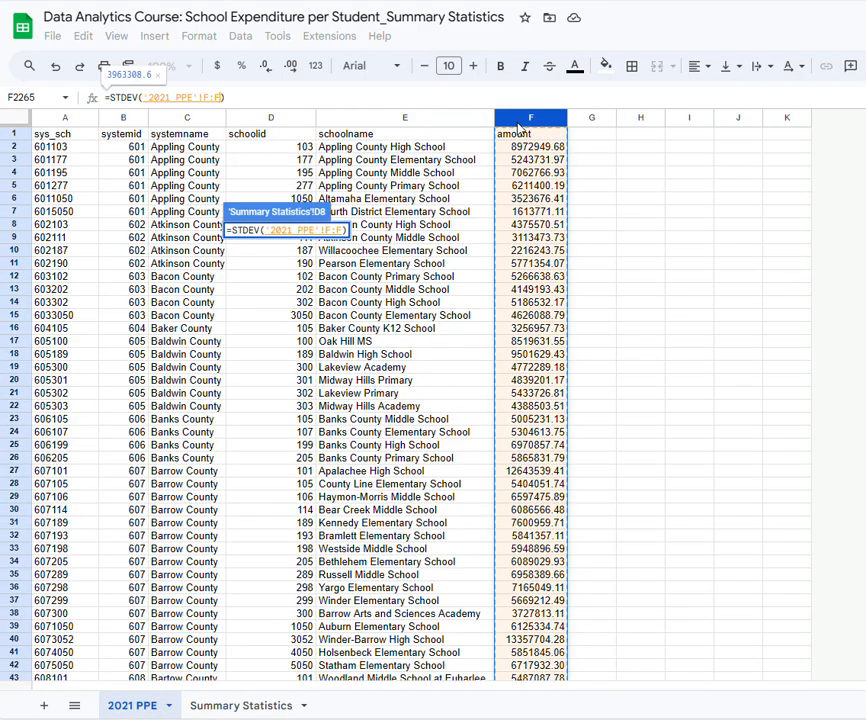
pyautogui.click(209, 97)
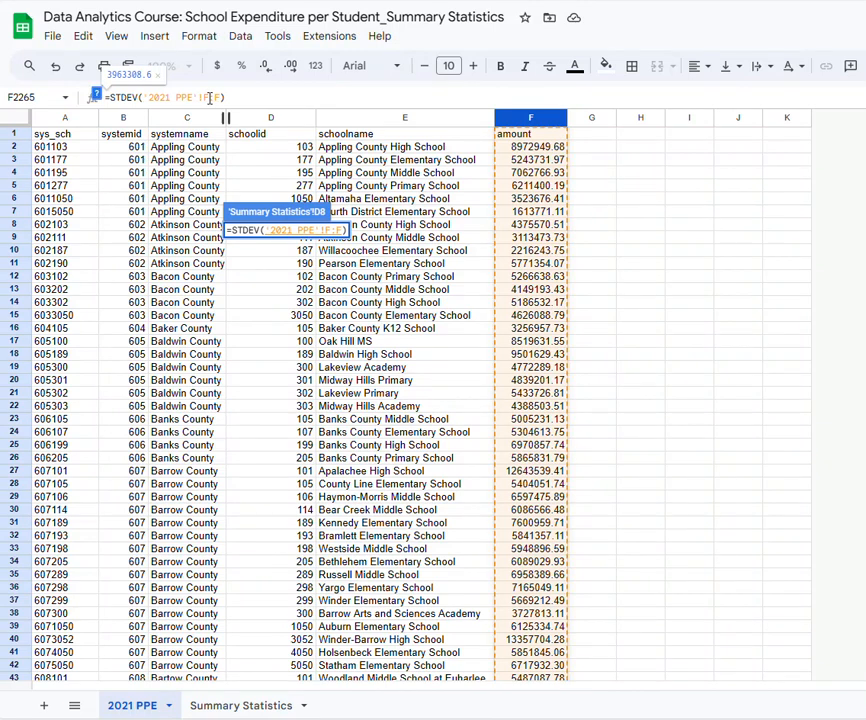
pyautogui.write('2')
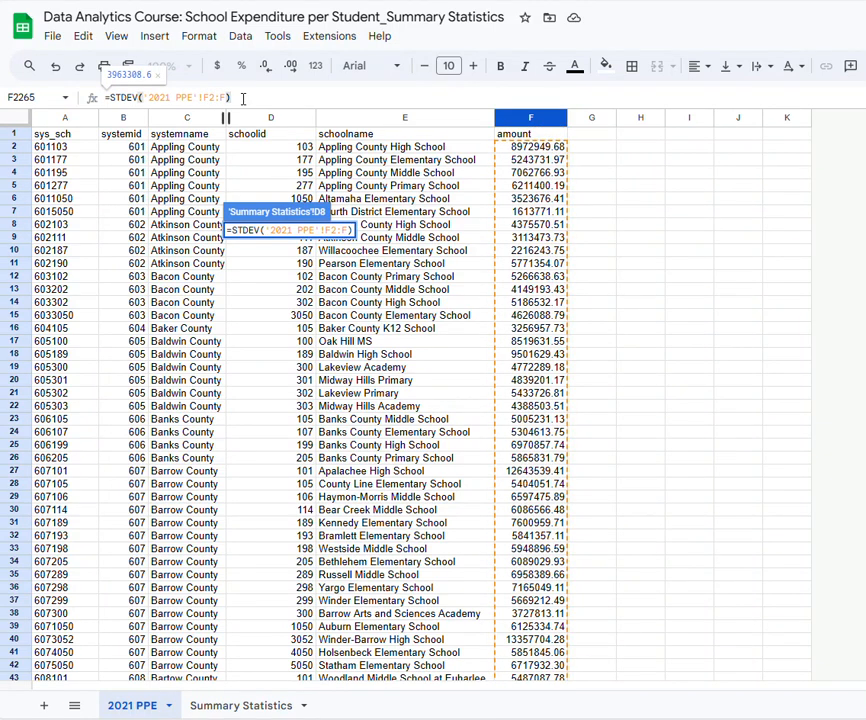
pyautogui.press('Return')
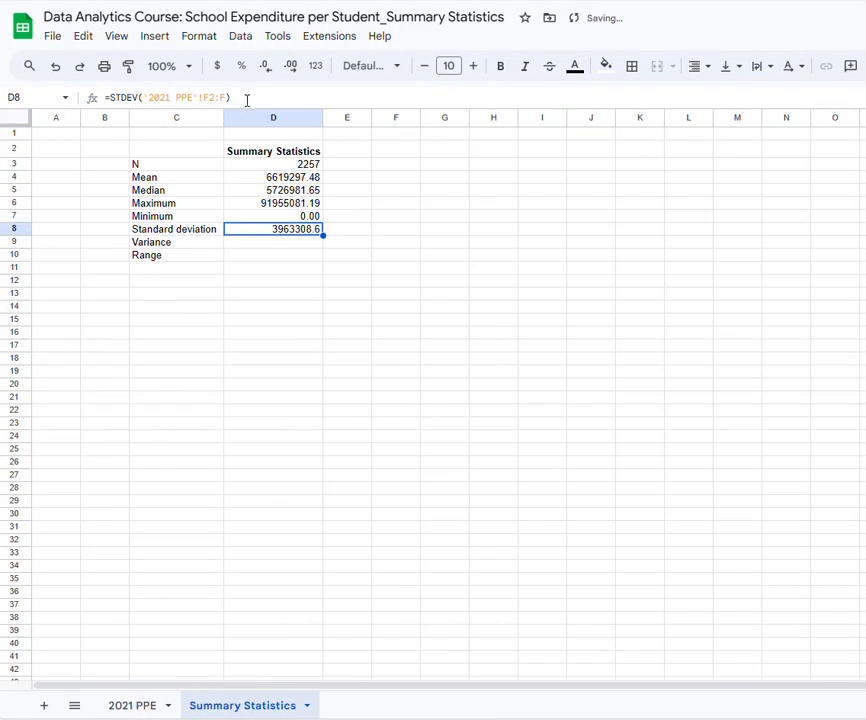
# Enter the variance formula =VAR('2021 PPE'!F2:F) in D9 of the Summary Statistics sheet.
pyautogui.click(265, 247)
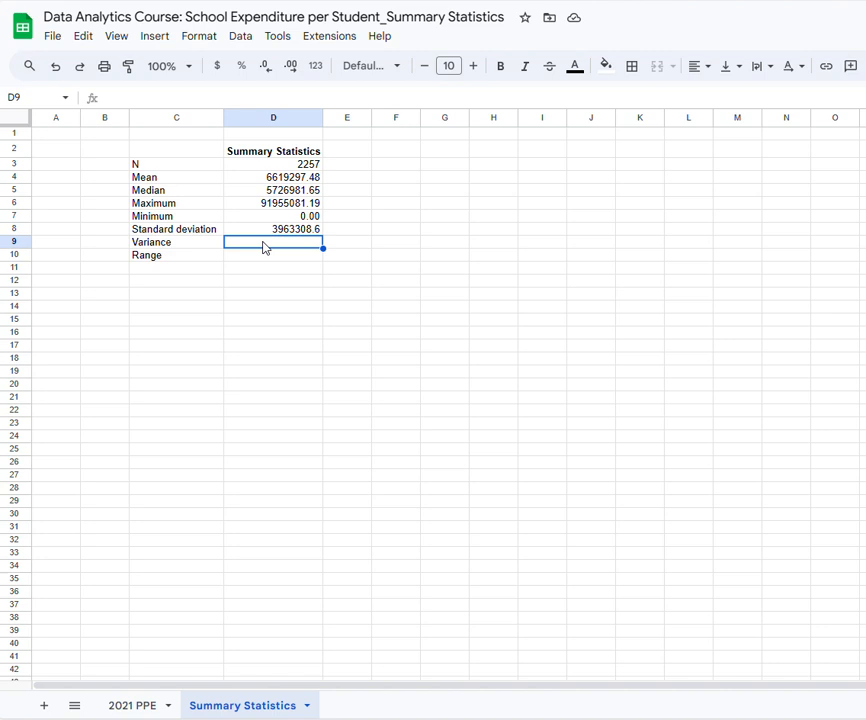
pyautogui.write('=')
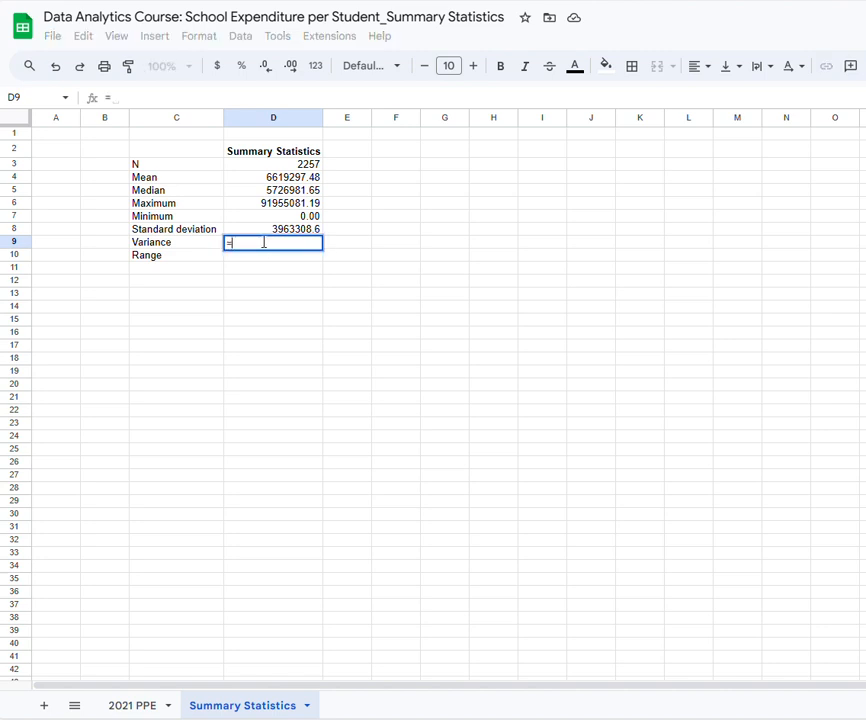
pyautogui.write('v')
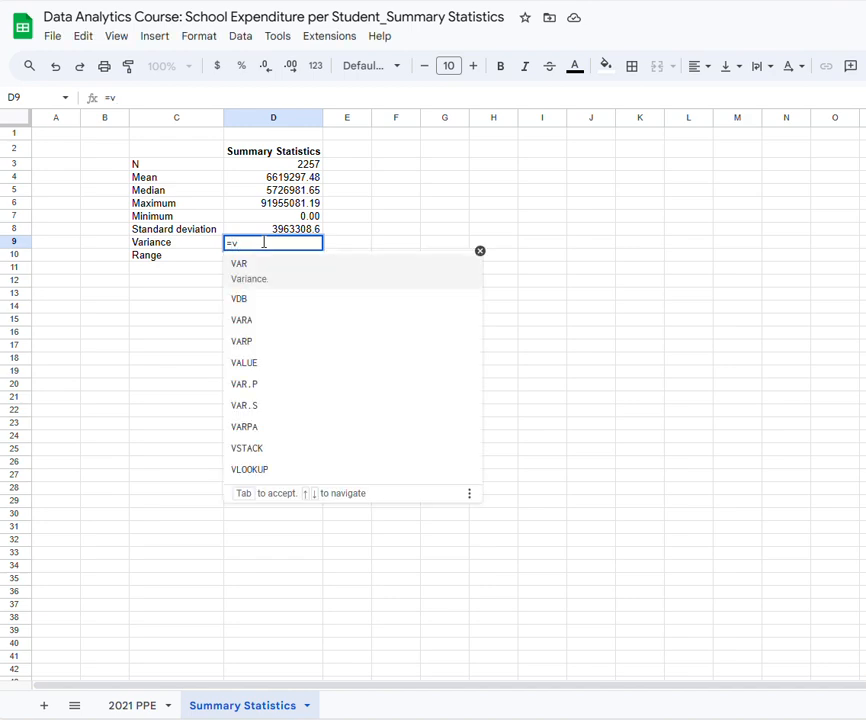
pyautogui.click(242, 279)
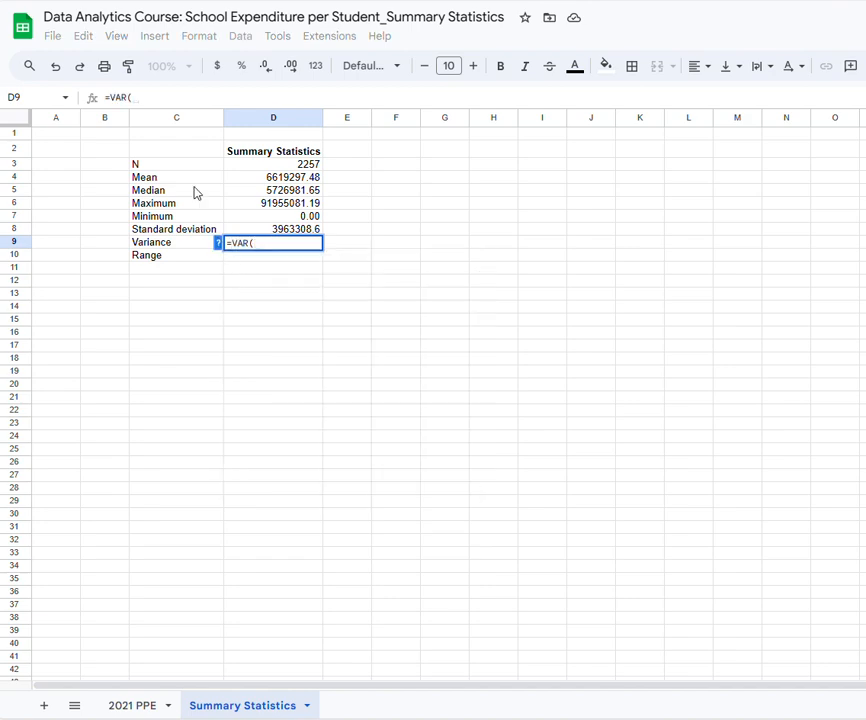
pyautogui.click(130, 706)
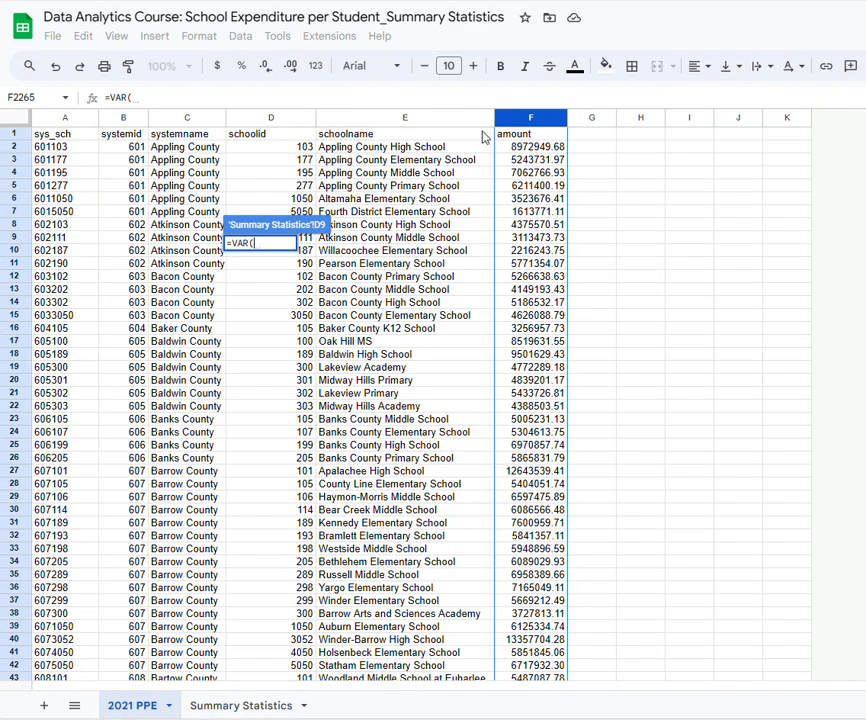
pyautogui.click(519, 119)
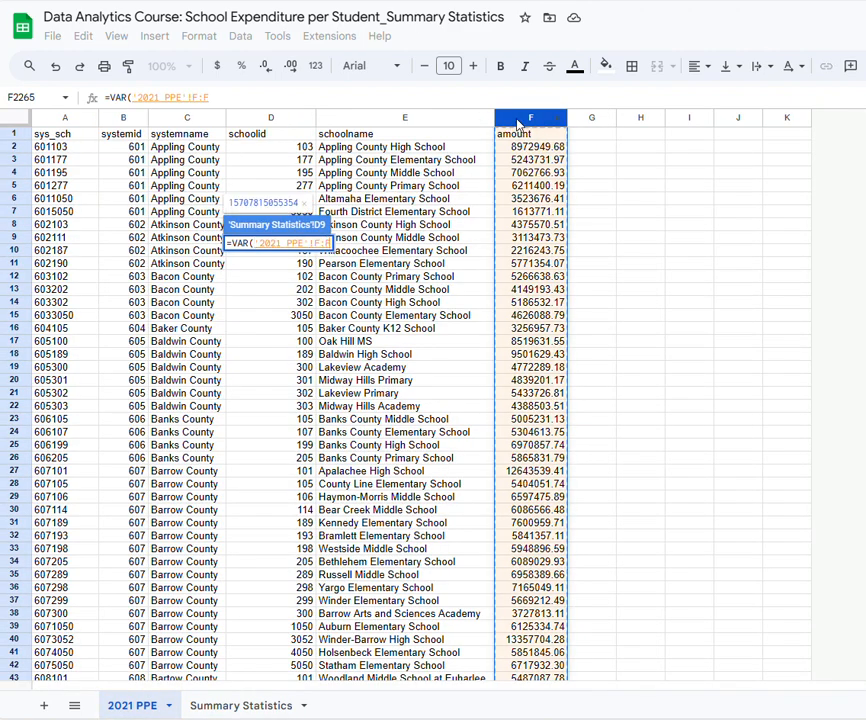
pyautogui.click(198, 97)
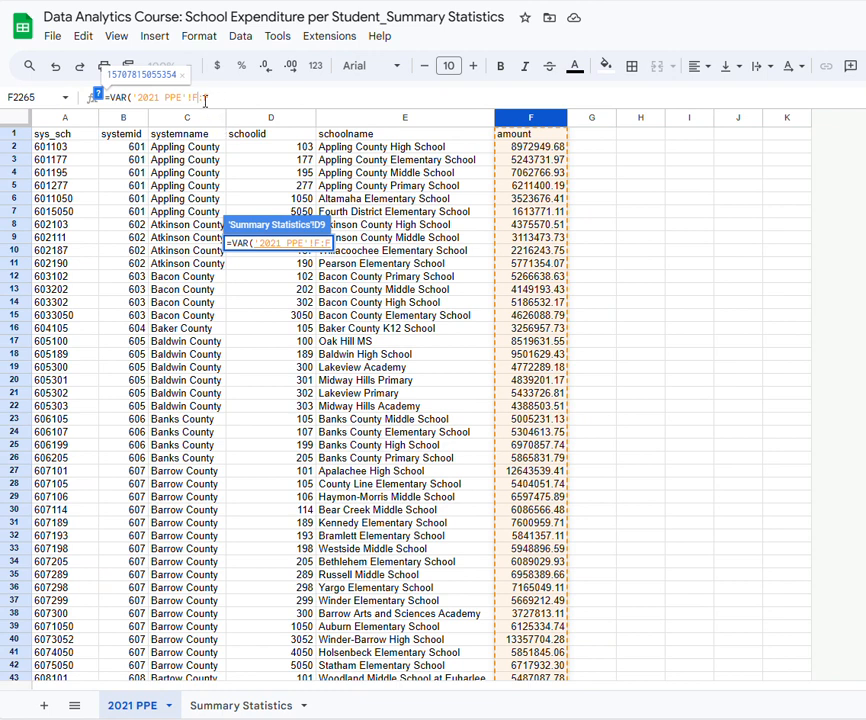
pyautogui.press('Left')
pyautogui.press('Left')
pyautogui.write('2')
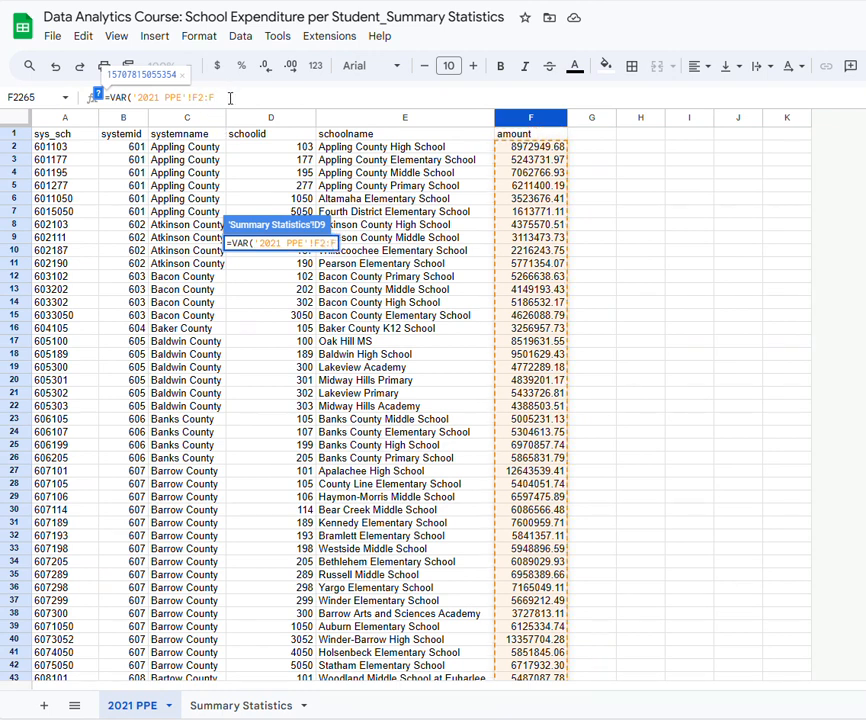
pyautogui.press('End')
pyautogui.write(')')
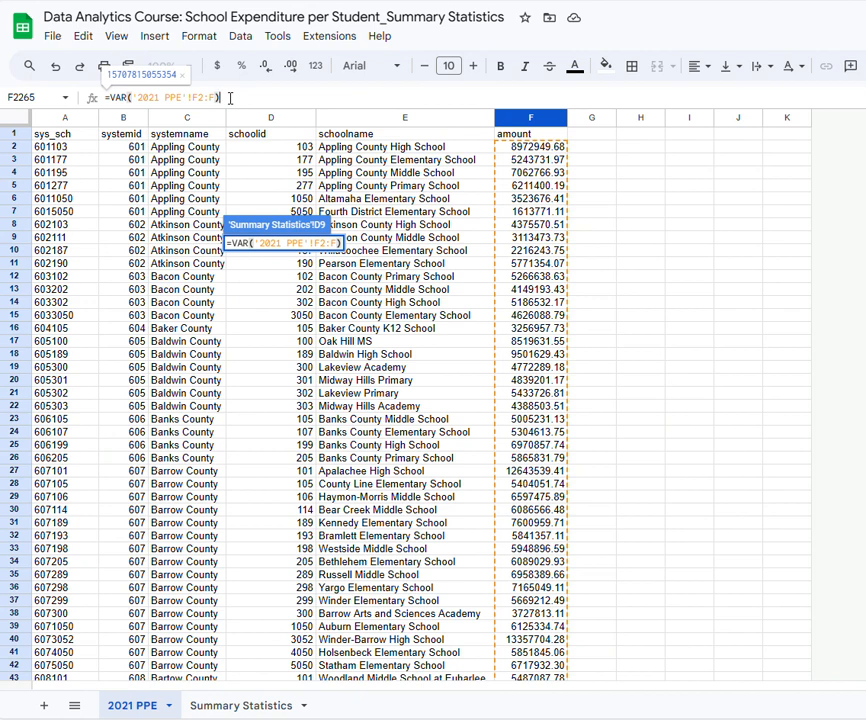
pyautogui.press('Return')
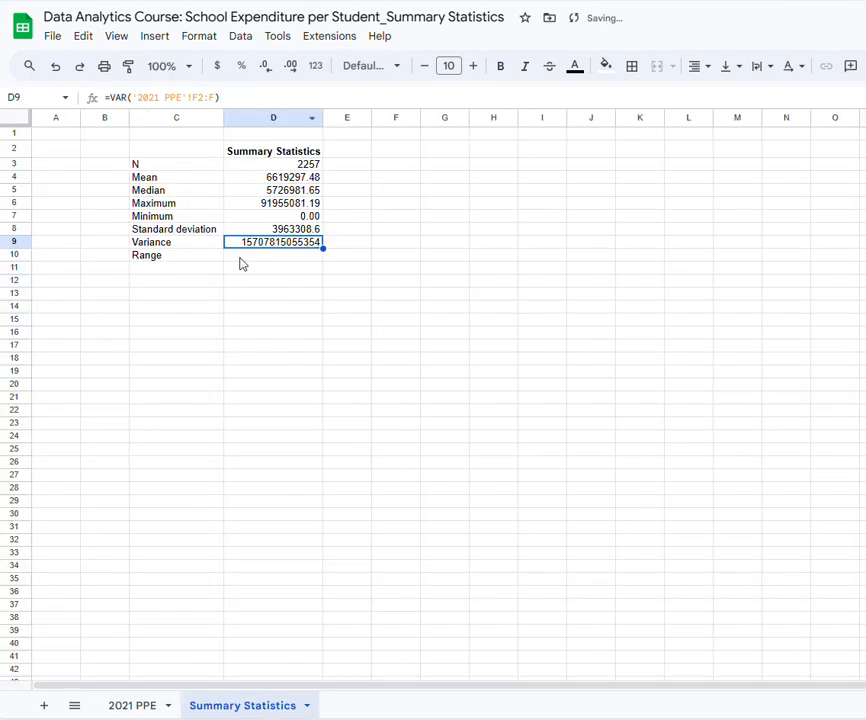
# Enter the range formula =D6-D7 in D10 of the Summary Statistics sheet, subtracting the minimum from the maximum.
pyautogui.click(238, 262)
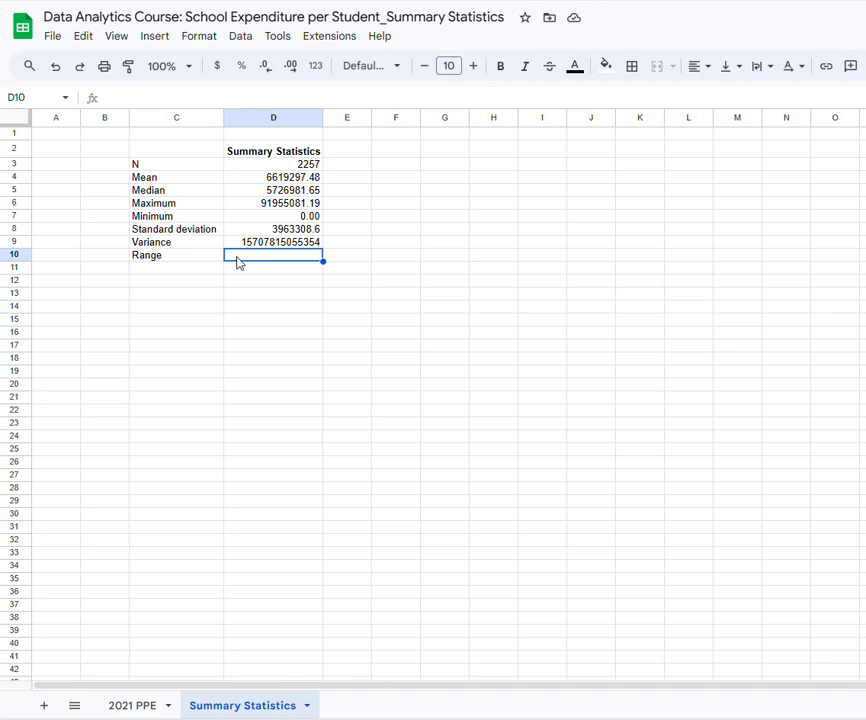
pyautogui.write('=')
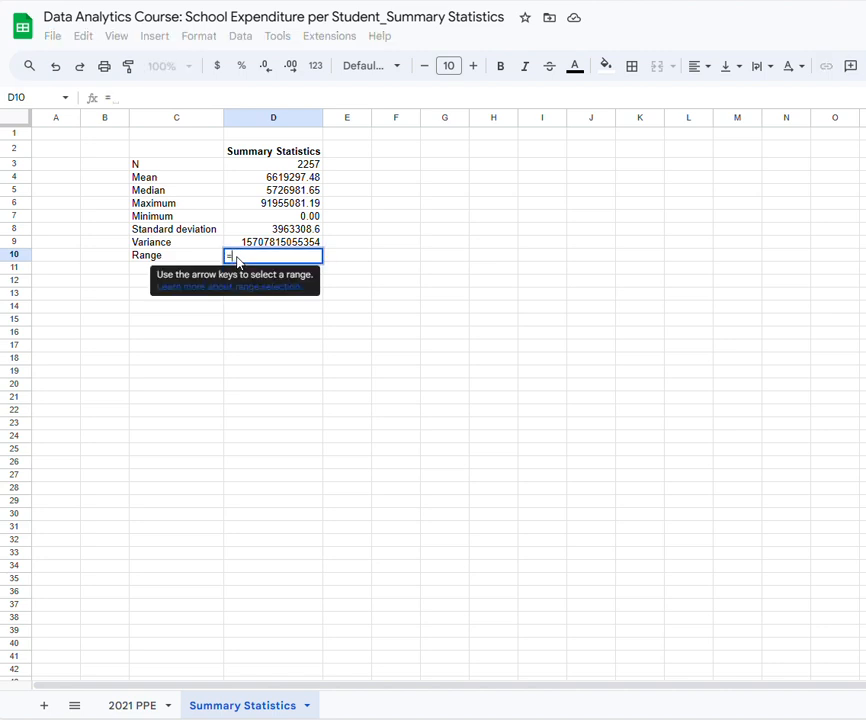
pyautogui.click(263, 207)
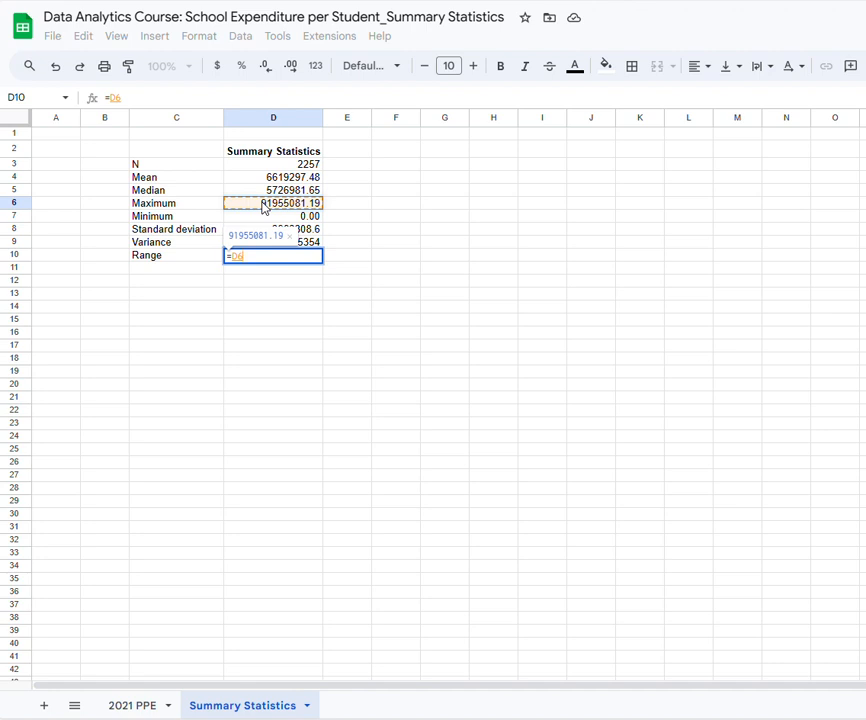
pyautogui.write('-')
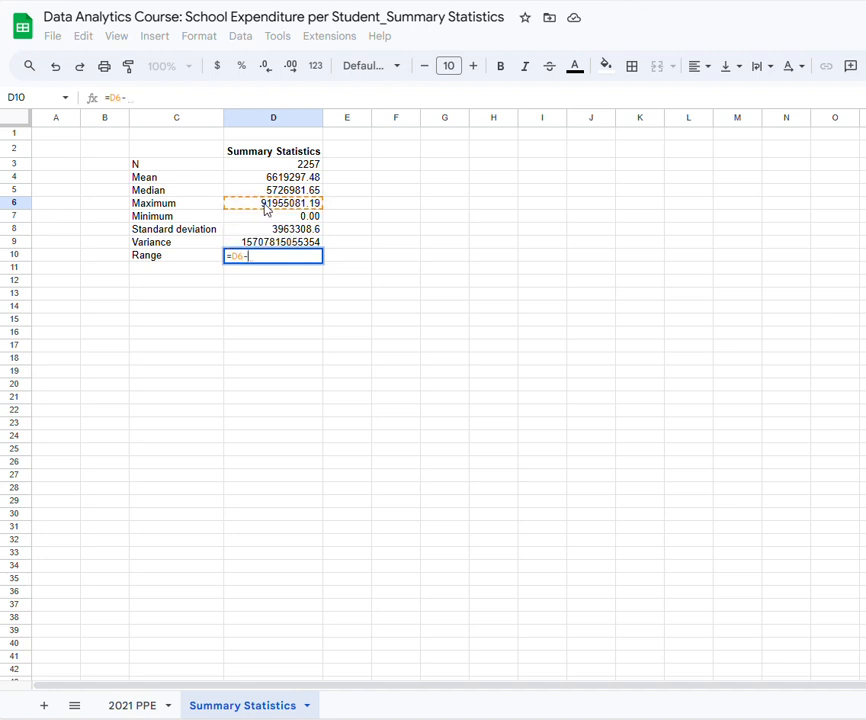
pyautogui.click(268, 220)
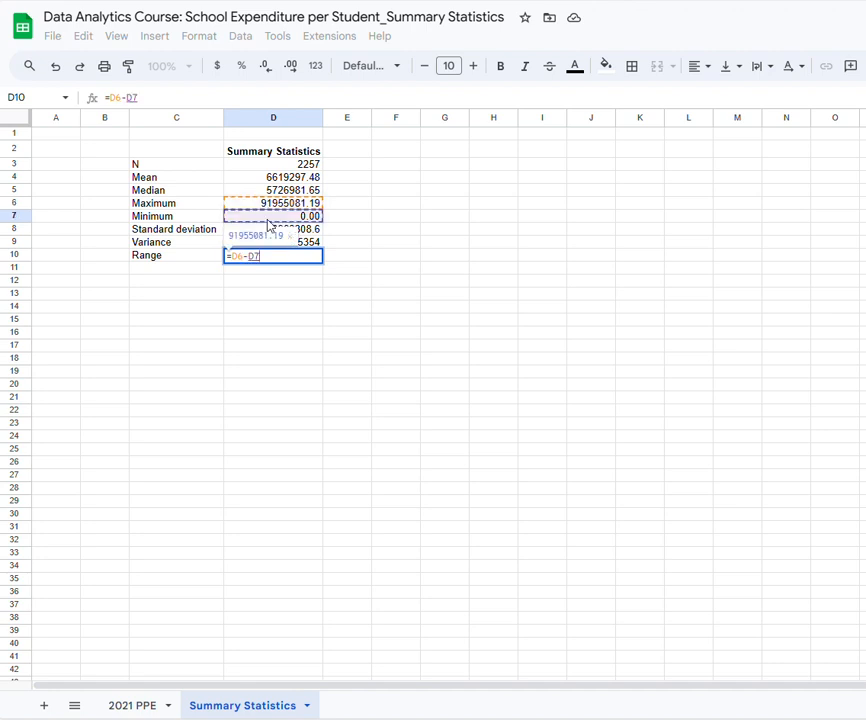
pyautogui.press('Return')
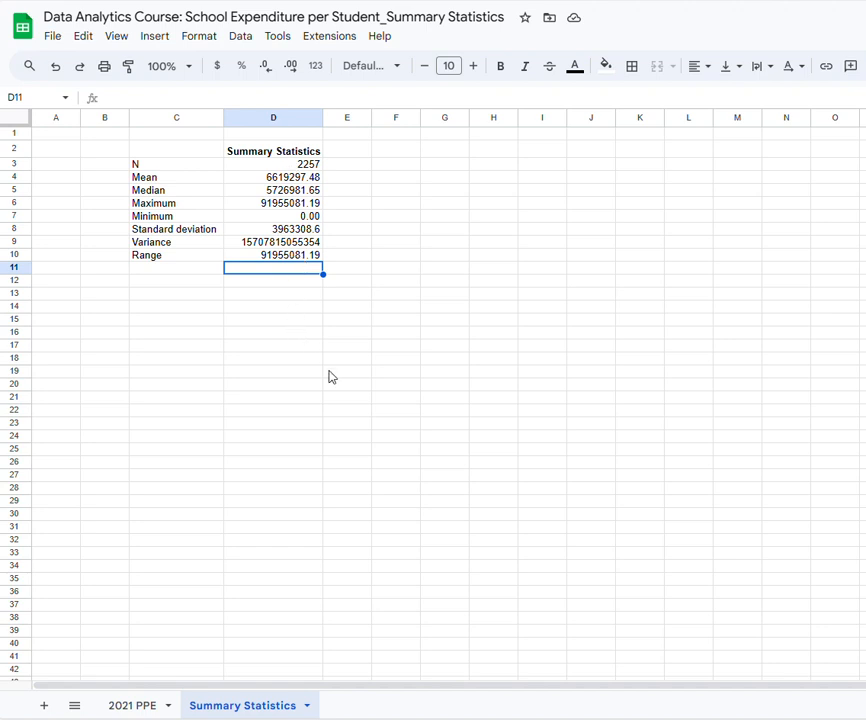
# Change the Appling County High School amount in F2 of the 2021 PPE sheet to 8972000.68.
pyautogui.click(140, 706)
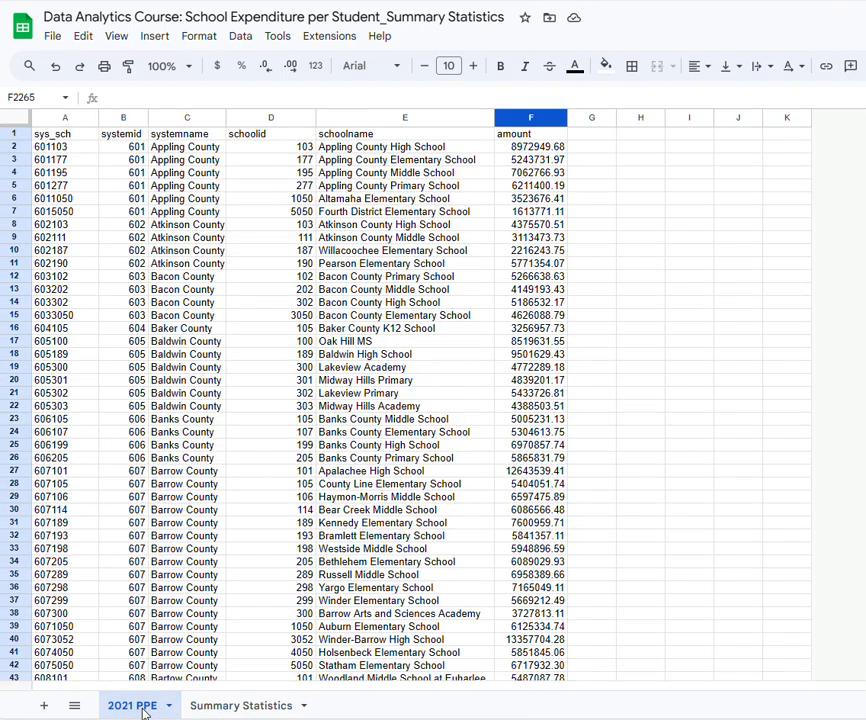
pyautogui.click(548, 148)
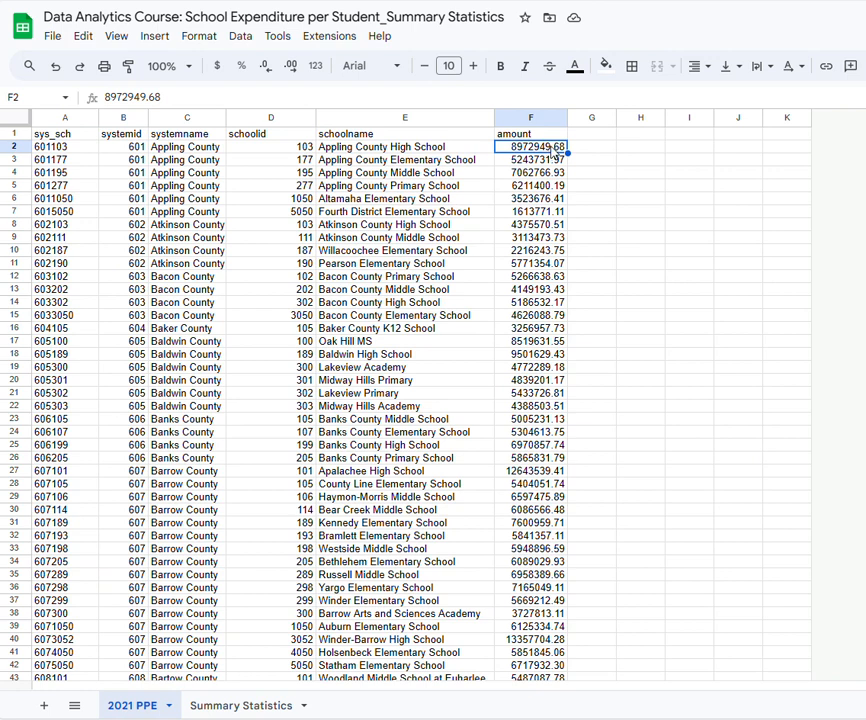
pyautogui.doubleClick(551, 148)
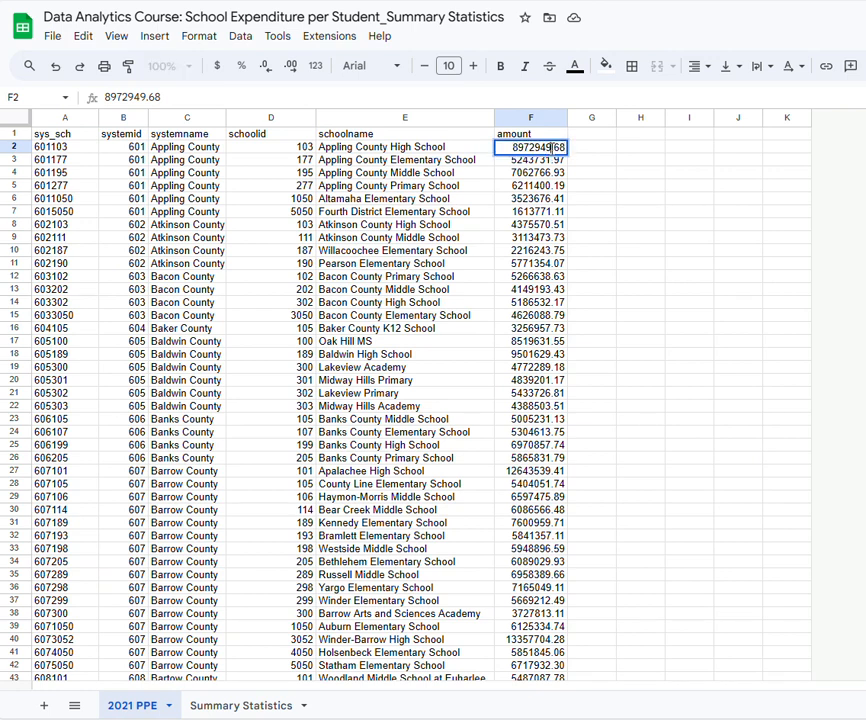
pyautogui.press('BackSpace')
pyautogui.press('BackSpace')
pyautogui.press('BackSpace')
pyautogui.write('000')
pyautogui.press('Return')
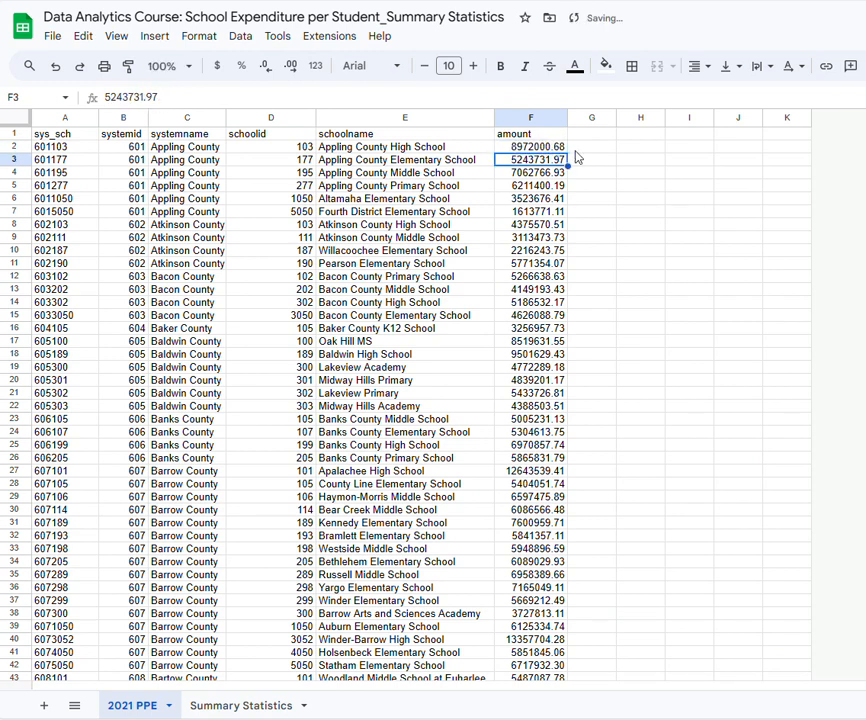
# Check the recalculated values in the Summary Statistics sheet and undo the F2 change in 2021 PPE.
pyautogui.click(245, 707)
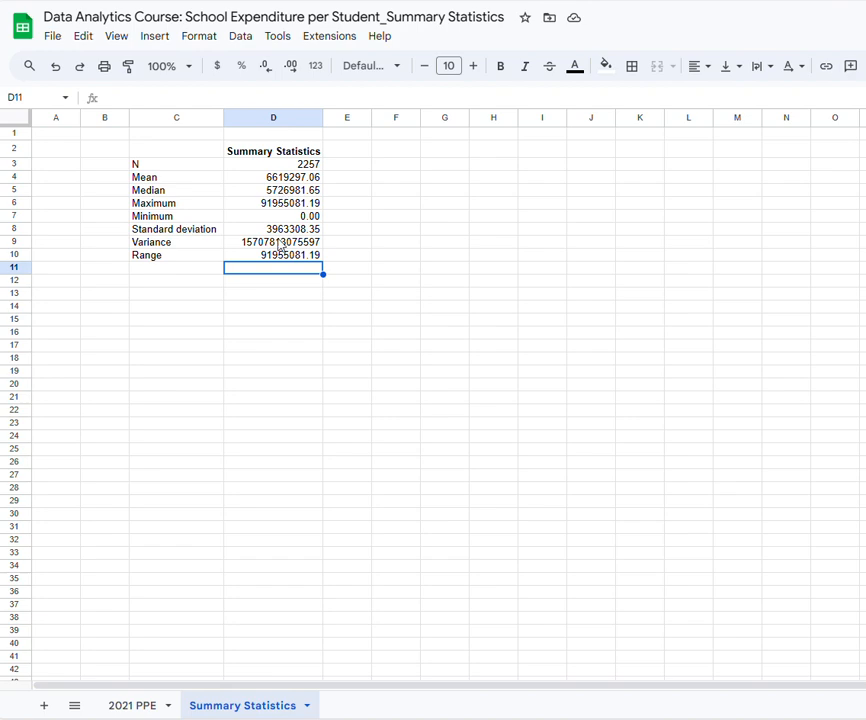
pyautogui.click(133, 708)
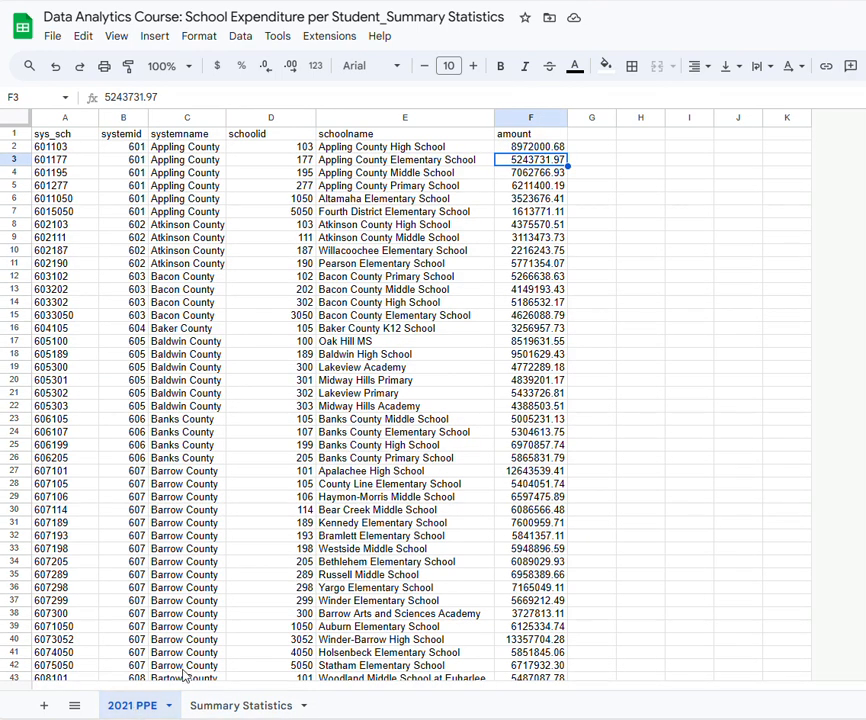
pyautogui.click(54, 68)
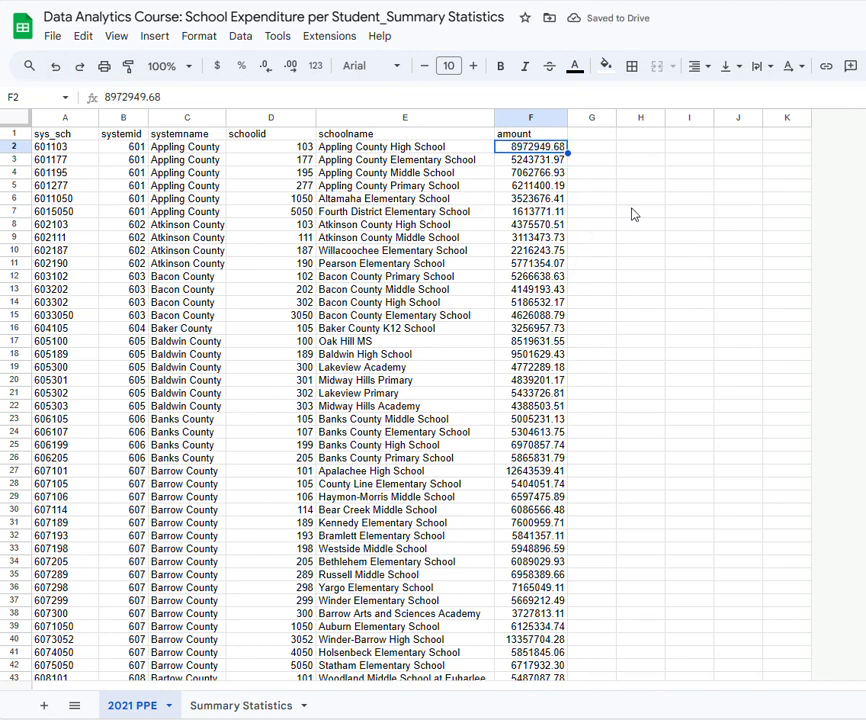
# Copy the last amounts, F2245:F2259, in the 2021 PPE sheet into the empty cells starting at F2260, and check the Summary Statistics sheet.
pyautogui.scroll(-6, 620, 257)
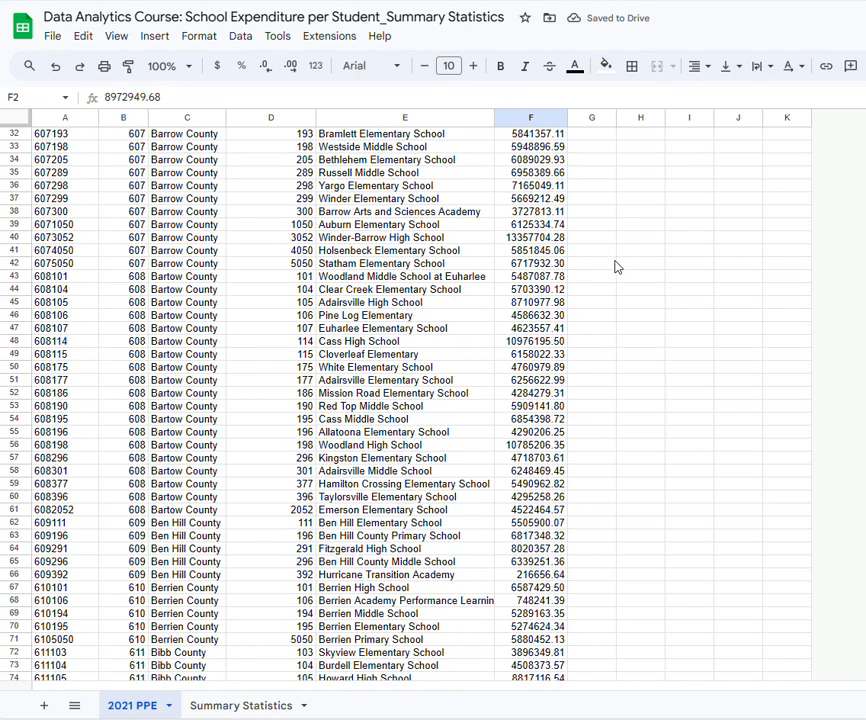
pyautogui.scroll(-18, 617, 267)
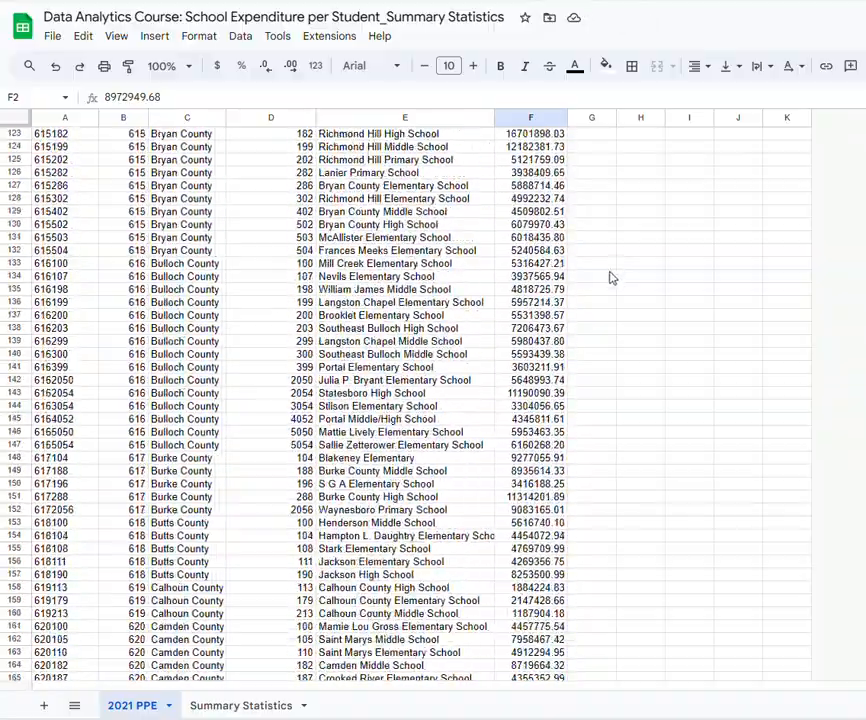
pyautogui.scroll(-20, 620, 400)
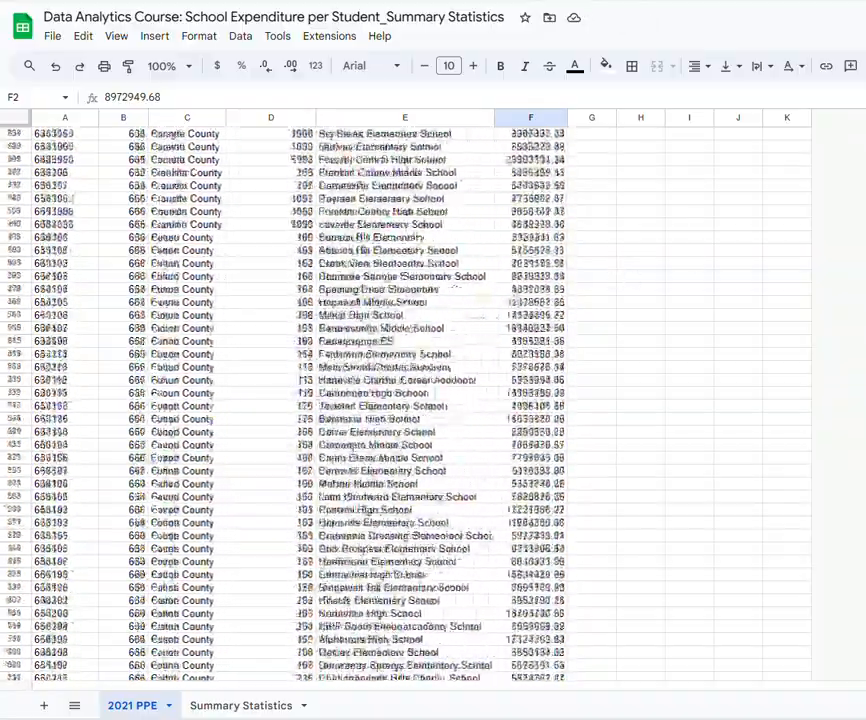
pyautogui.scroll(-20, 433, 400)
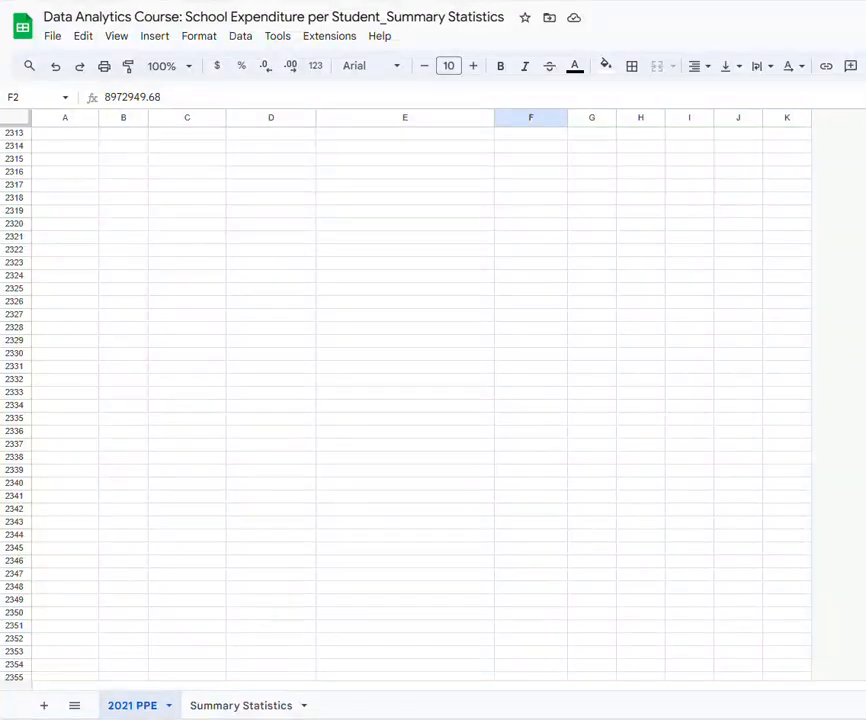
pyautogui.scroll(-5, 433, 400)
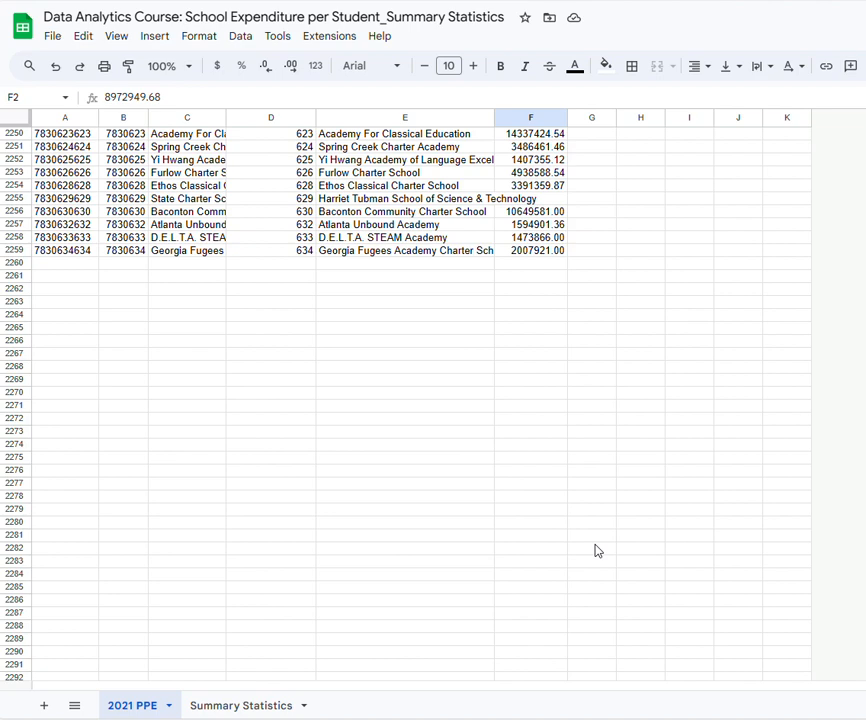
pyautogui.scroll(6, 632, 530)
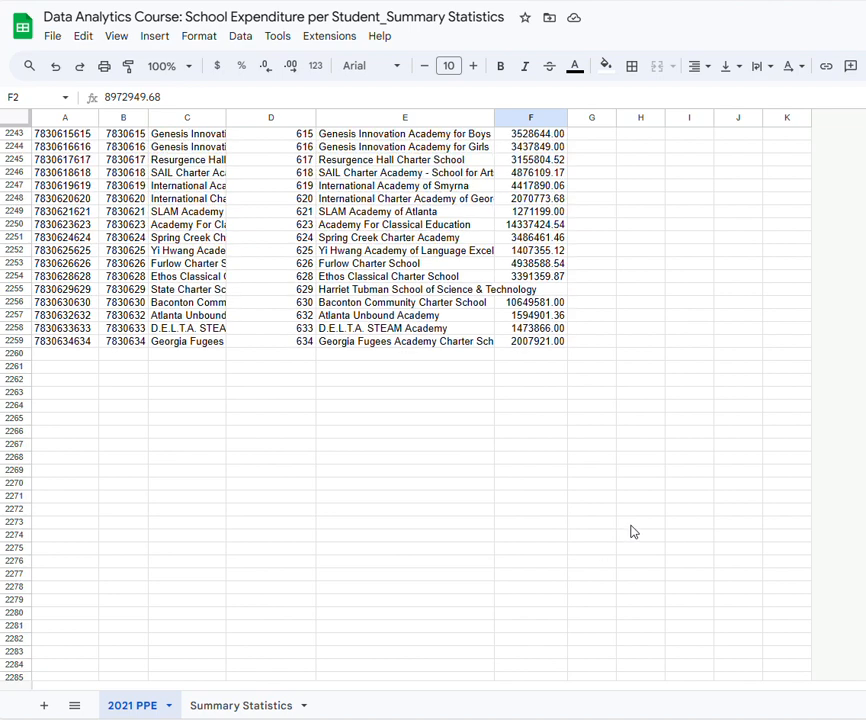
pyautogui.moveTo(530, 289)
pyautogui.mouseDown()
pyautogui.moveTo(530, 460)
pyautogui.moveTo(543, 472)
pyautogui.mouseUp()
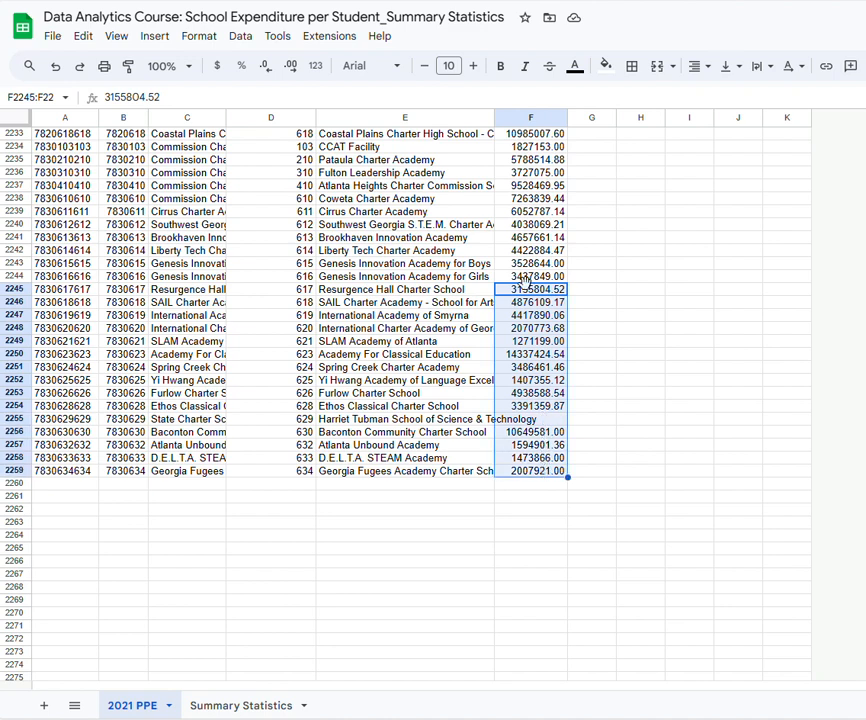
pyautogui.rightClick(527, 301)
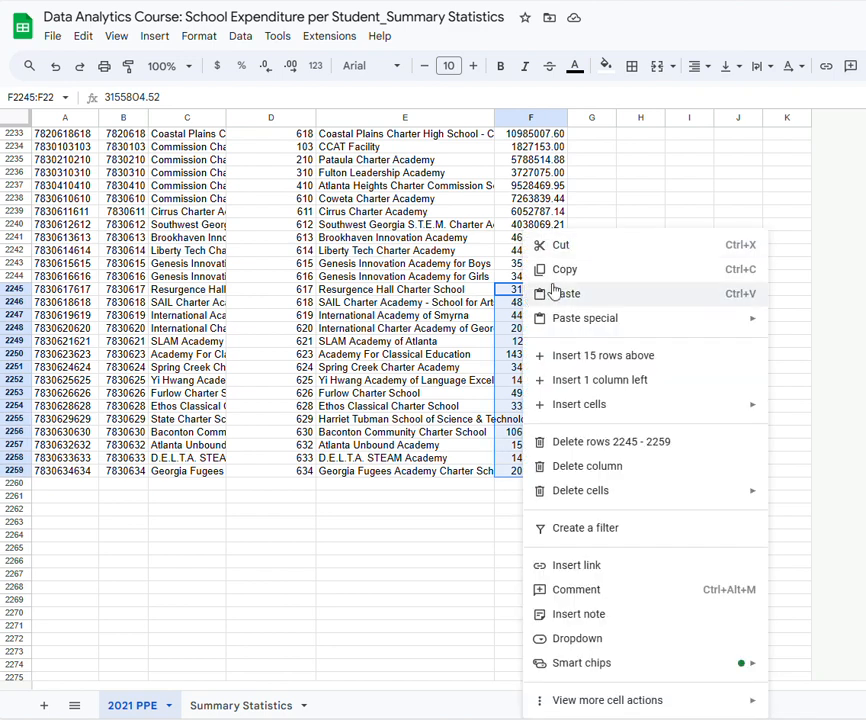
pyautogui.click(574, 273)
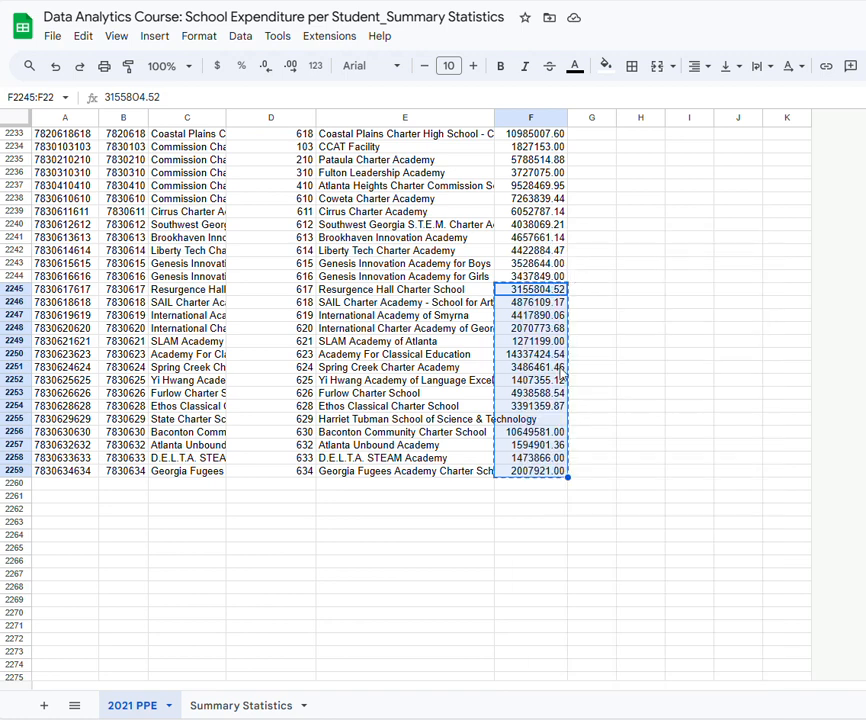
pyautogui.click(506, 488)
pyautogui.rightClick(506, 488)
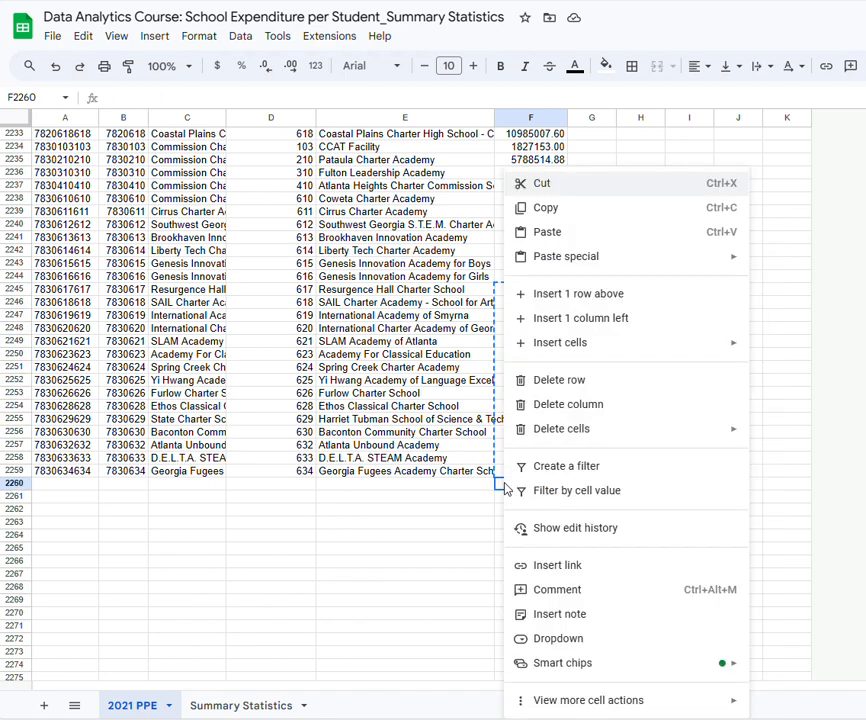
pyautogui.click(603, 232)
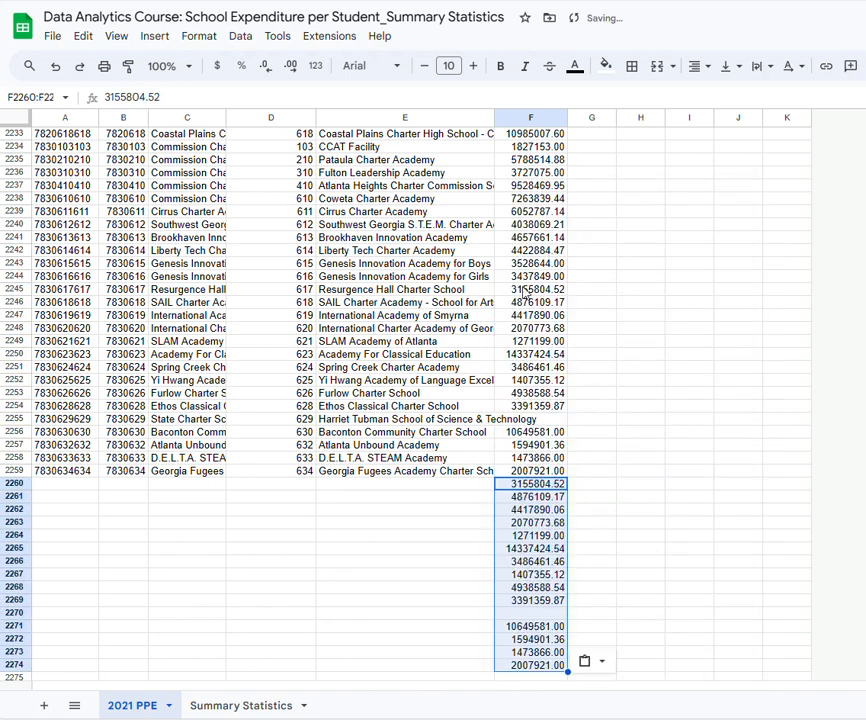
pyautogui.click(228, 708)
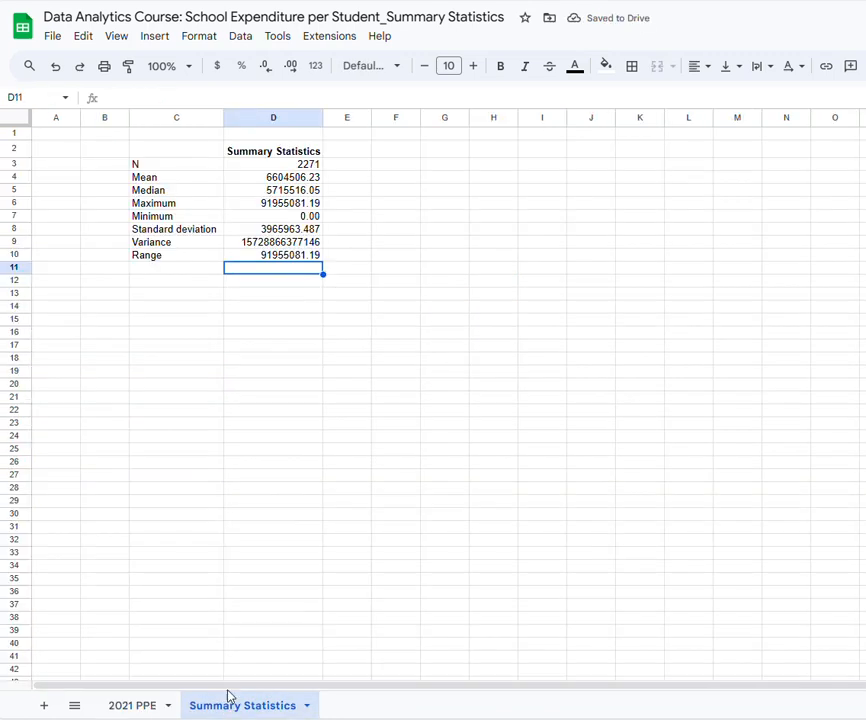